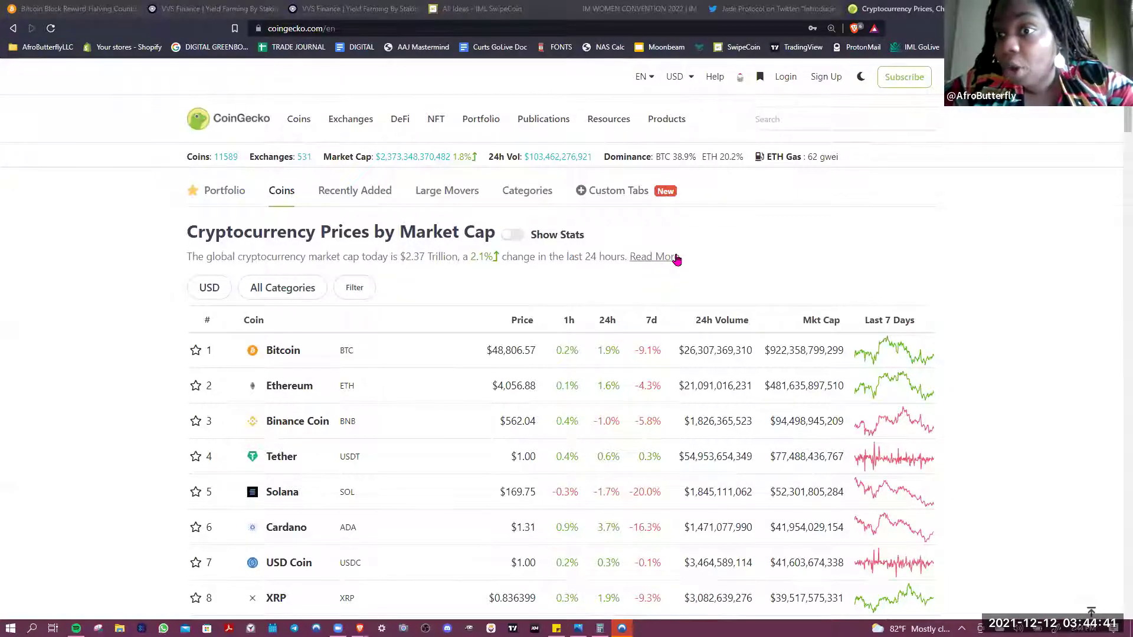
Search the coin listings for "vvs" and open the VVS Finance (VVS) coin page.
{"action": "left_click", "coordinate": [792, 126]}
{"action": "type", "text": "vvs"}
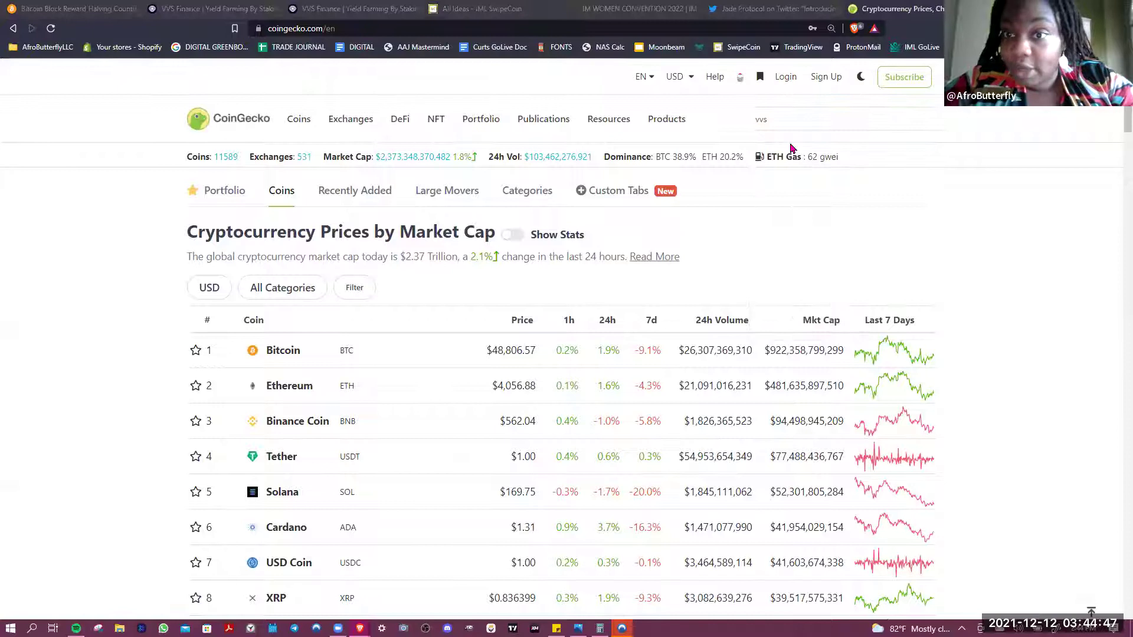
{"action": "left_click", "coordinate": [834, 119]}
{"action": "left_click", "coordinate": [854, 244]}
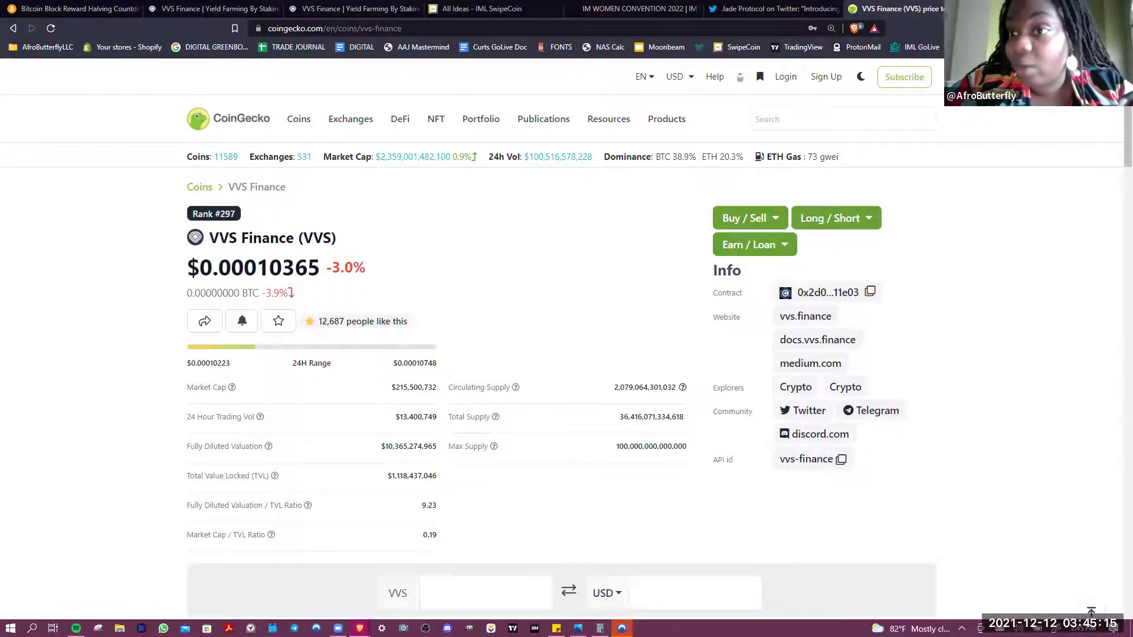
Open the MetaMask wallet and look through its list of available networks.
{"action": "left_click", "coordinate": [1018, 28]}
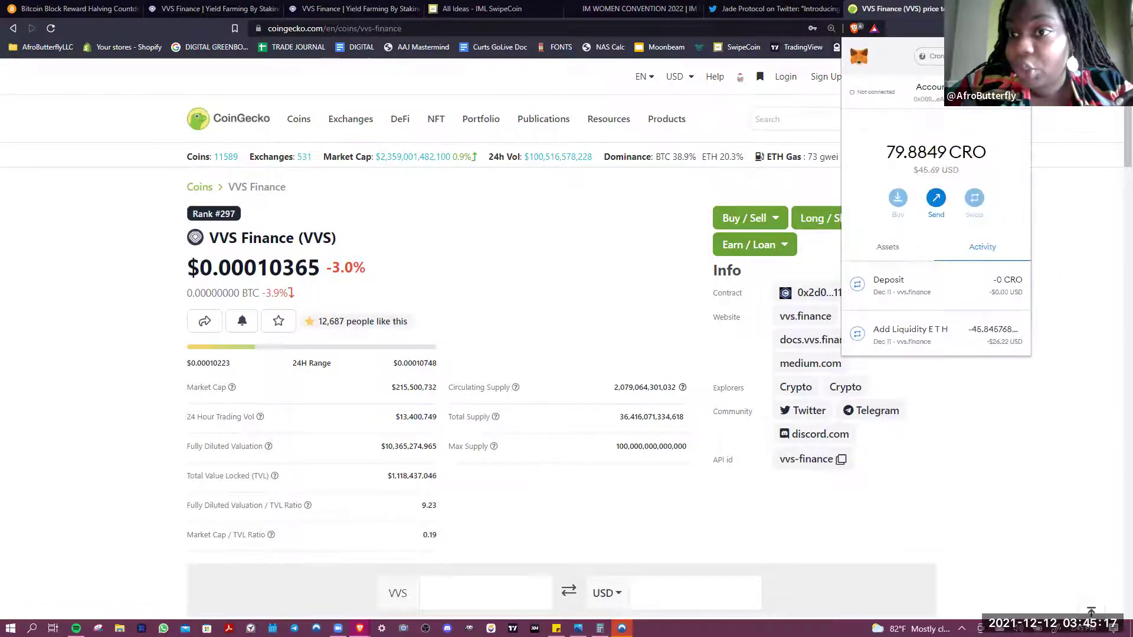
{"action": "left_click", "coordinate": [905, 78]}
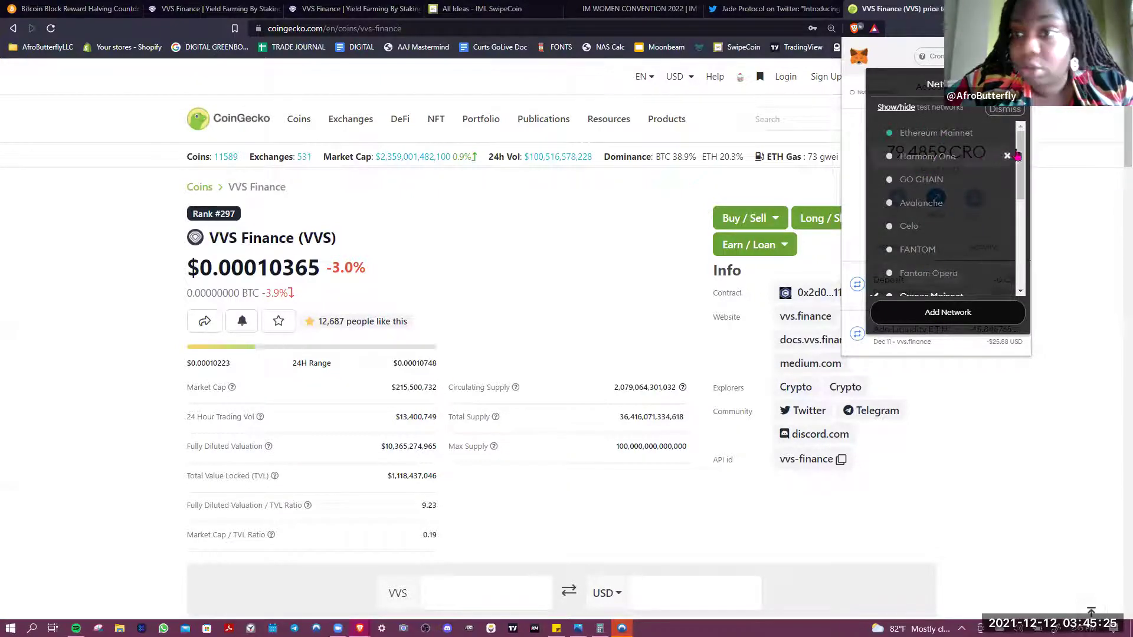
{"action": "left_click_drag", "start_coordinate": [1021, 154], "coordinate": [1022, 188]}
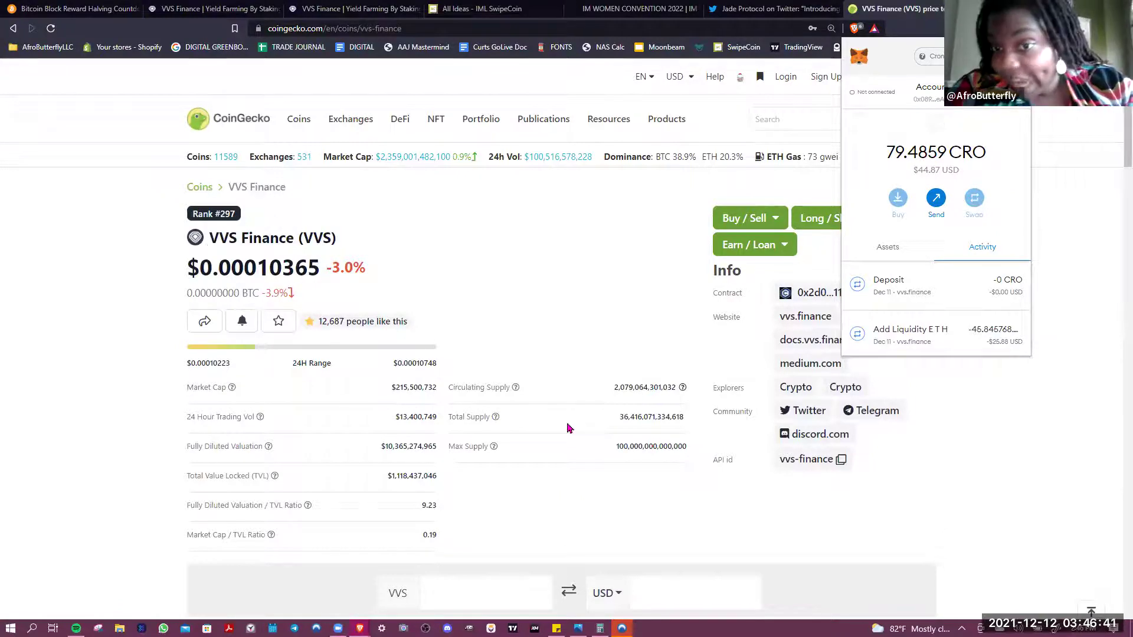
Open the vvs.finance website from the coin's info section and check the MetaMask wallet's connection to it.
{"action": "left_click", "coordinate": [806, 317]}
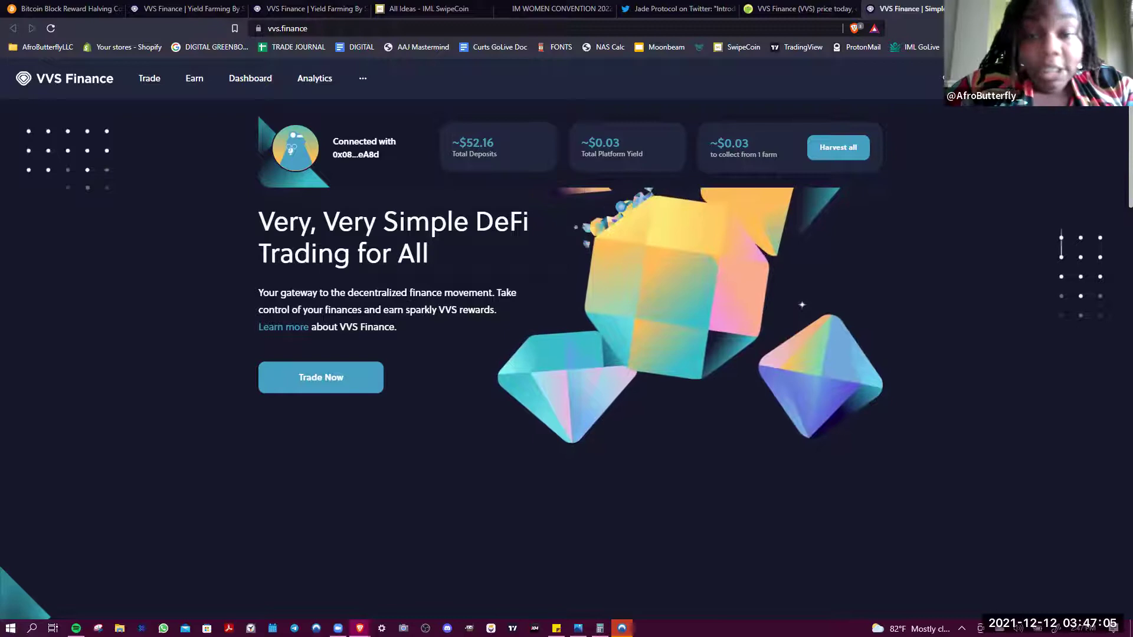
{"action": "key", "text": "alt+shift+m"}
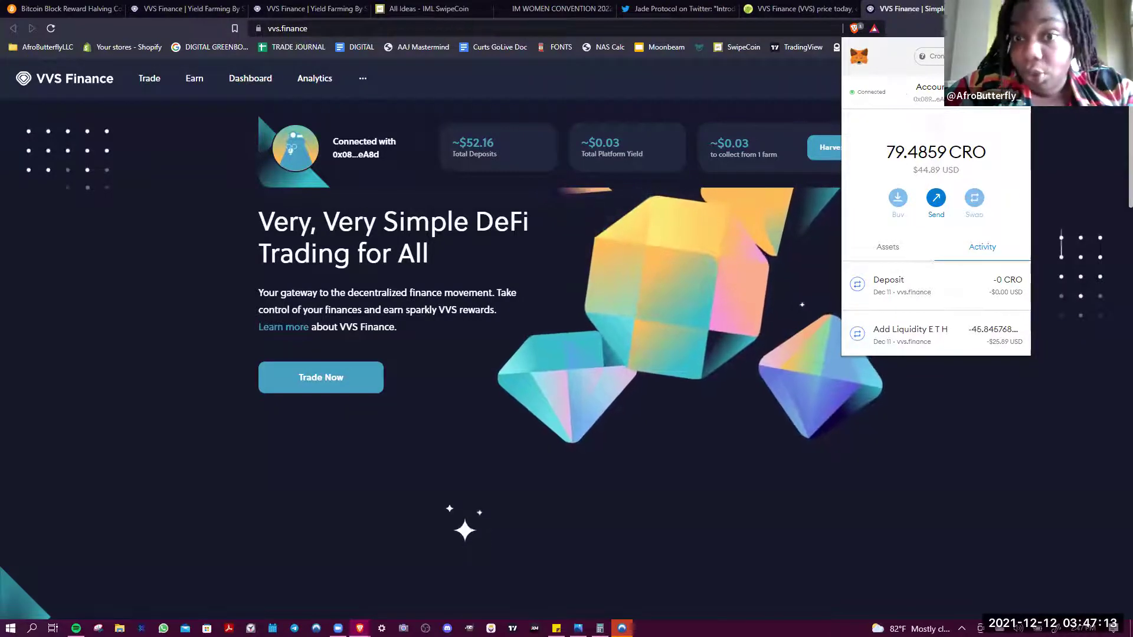
{"action": "left_click", "coordinate": [1058, 116]}
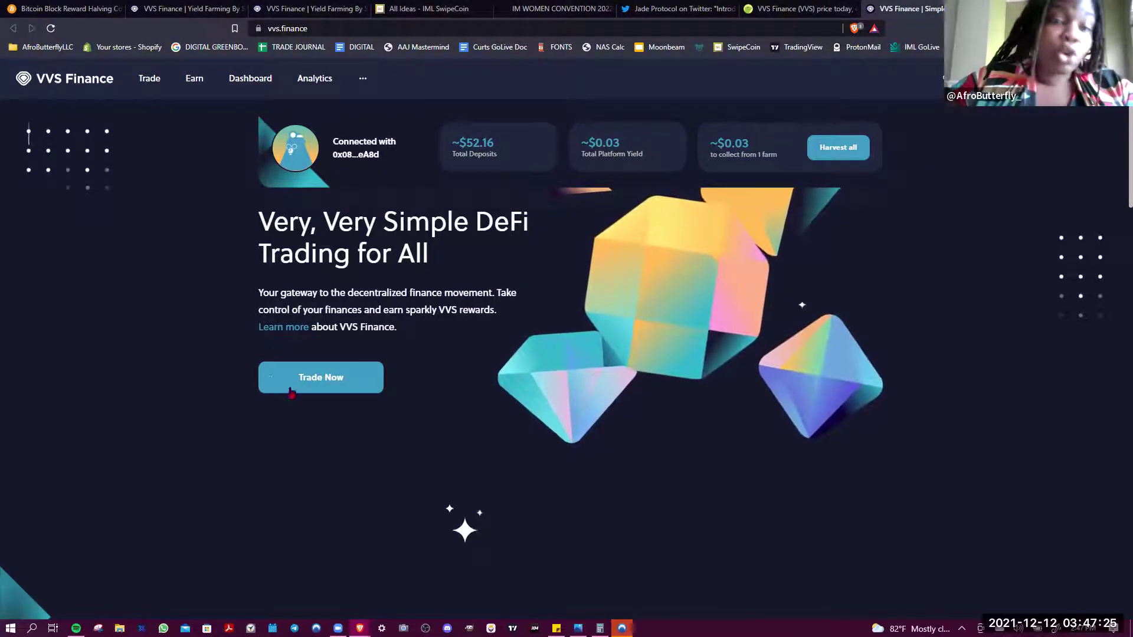
Go to the Bling Swap trading page of VVS Finance.
{"action": "left_click", "coordinate": [325, 391]}
{"action": "left_click", "coordinate": [326, 395]}
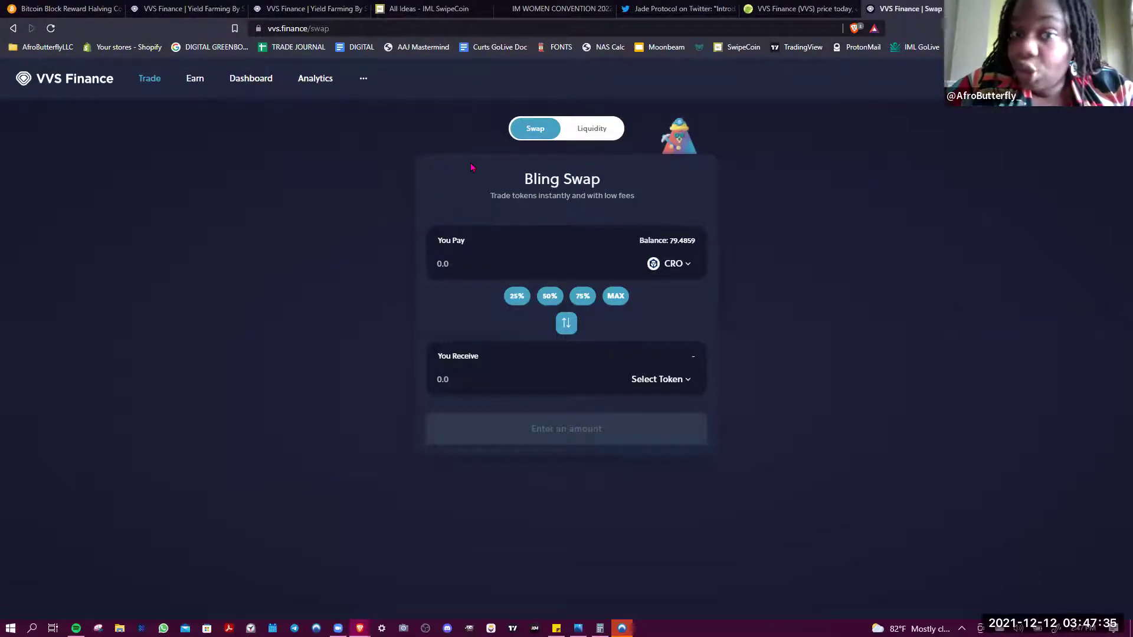
{"action": "left_click", "coordinate": [529, 132]}
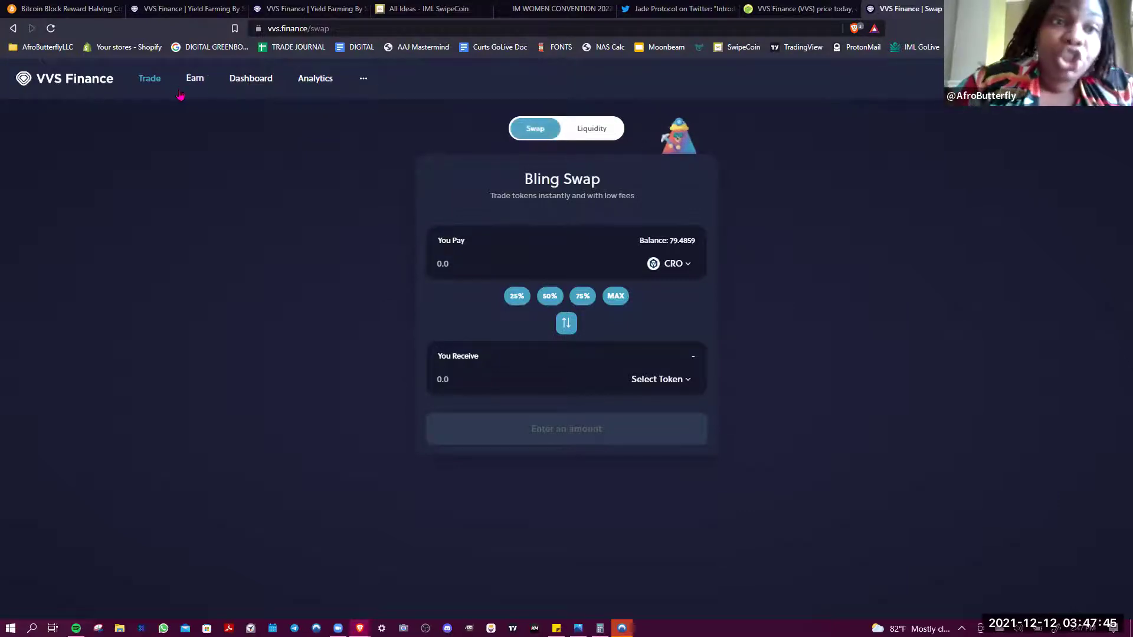
View the Crystal Farms list in the Earn section.
{"action": "left_click", "coordinate": [195, 79]}
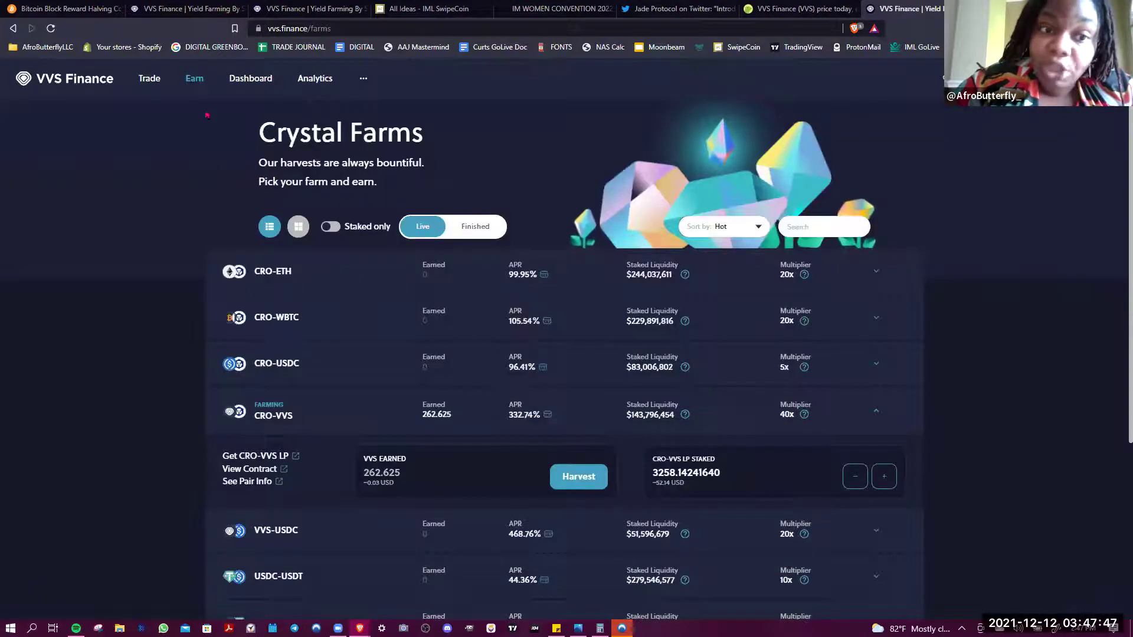
{"action": "left_click", "coordinate": [193, 78]}
{"action": "left_click", "coordinate": [193, 79]}
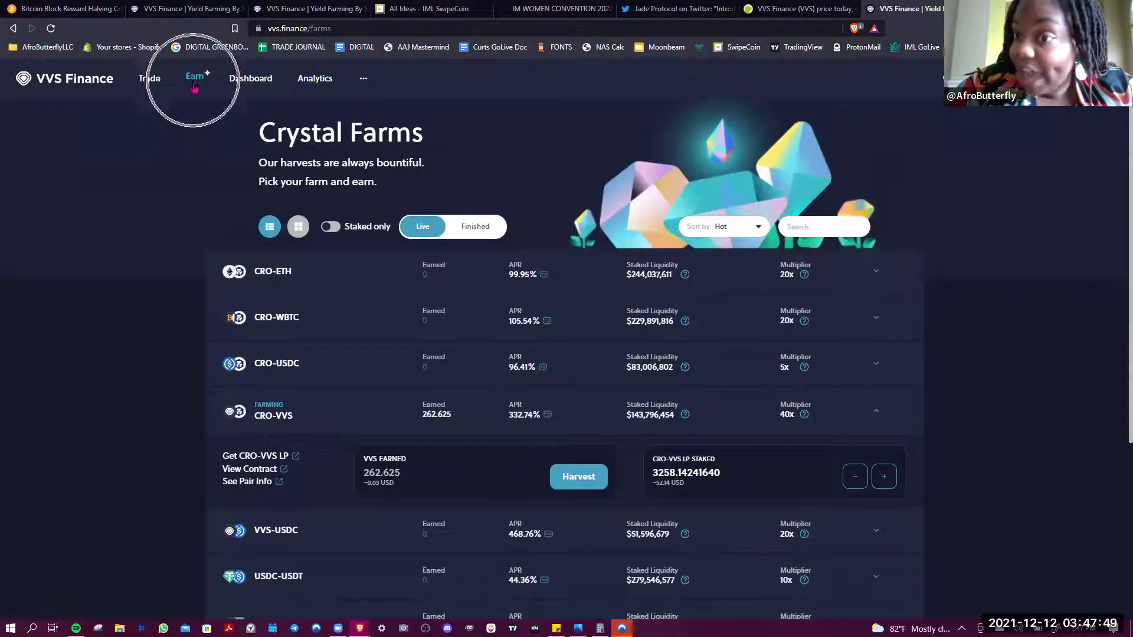
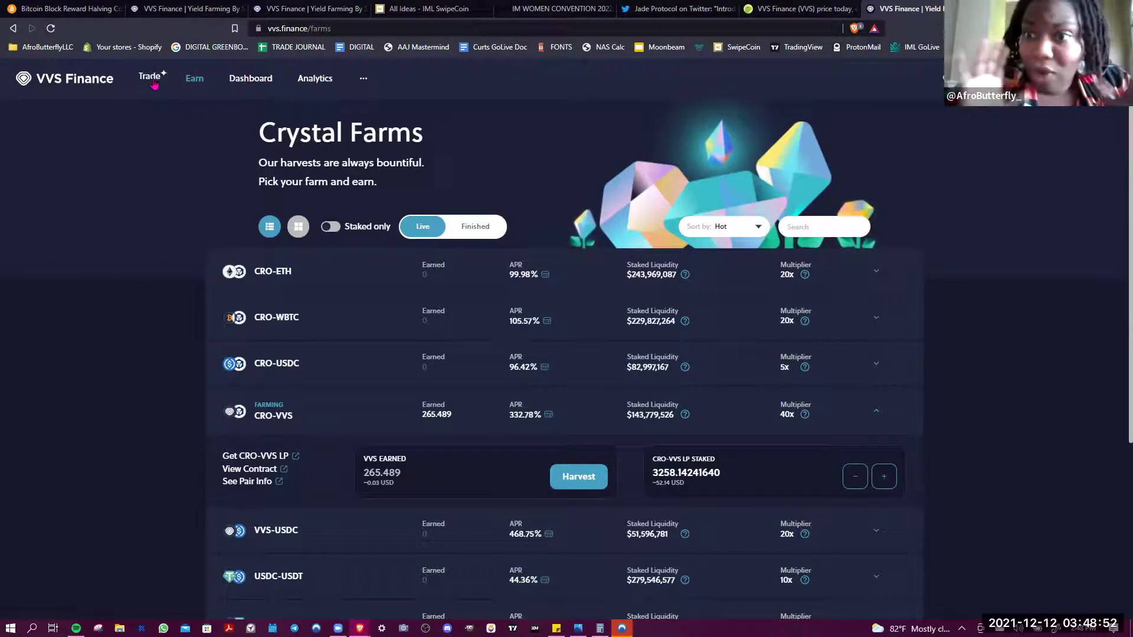
Return to Bling Swap and set the amount to pay to 50% of the CRO balance.
{"action": "left_click", "coordinate": [154, 84]}
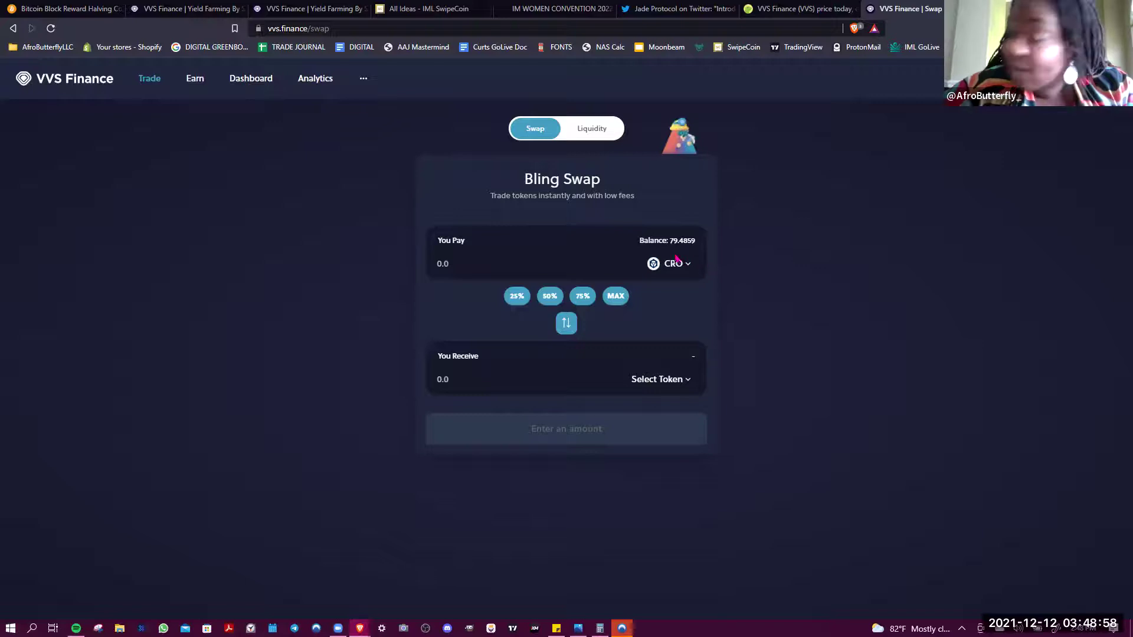
{"action": "left_click", "coordinate": [551, 297]}
{"action": "left_click", "coordinate": [551, 297]}
{"action": "left_click", "coordinate": [550, 297]}
{"action": "left_click", "coordinate": [550, 298]}
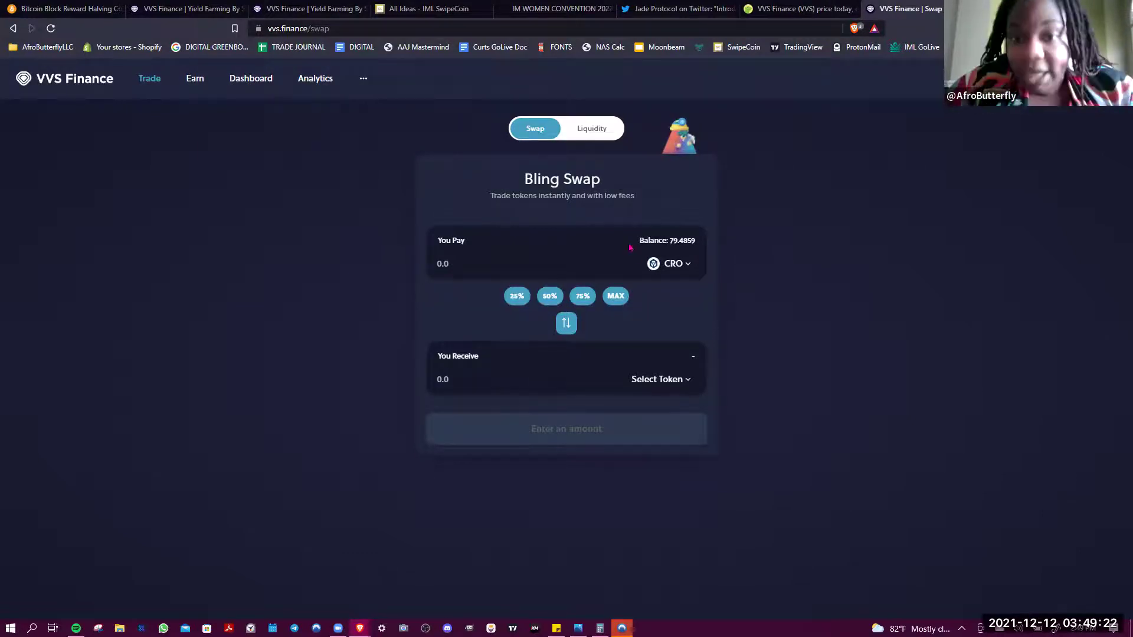
{"action": "left_click", "coordinate": [553, 303]}
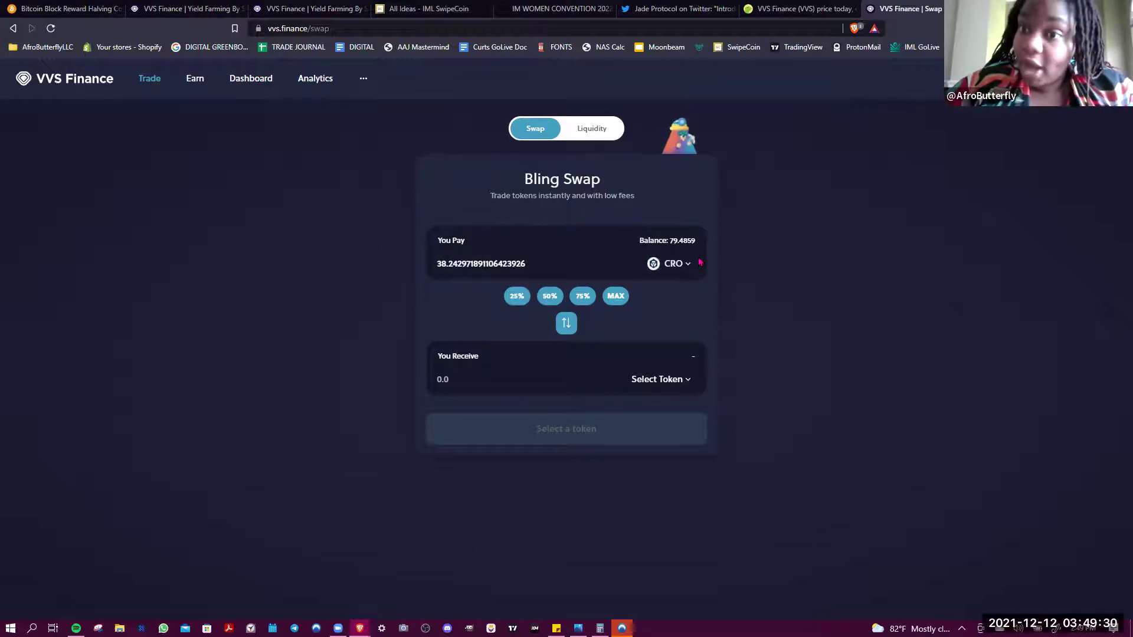
Select VVS as the token to receive, finding it with the contract address copied from the VVS Finance page on CoinGecko.
{"action": "left_click", "coordinate": [656, 389]}
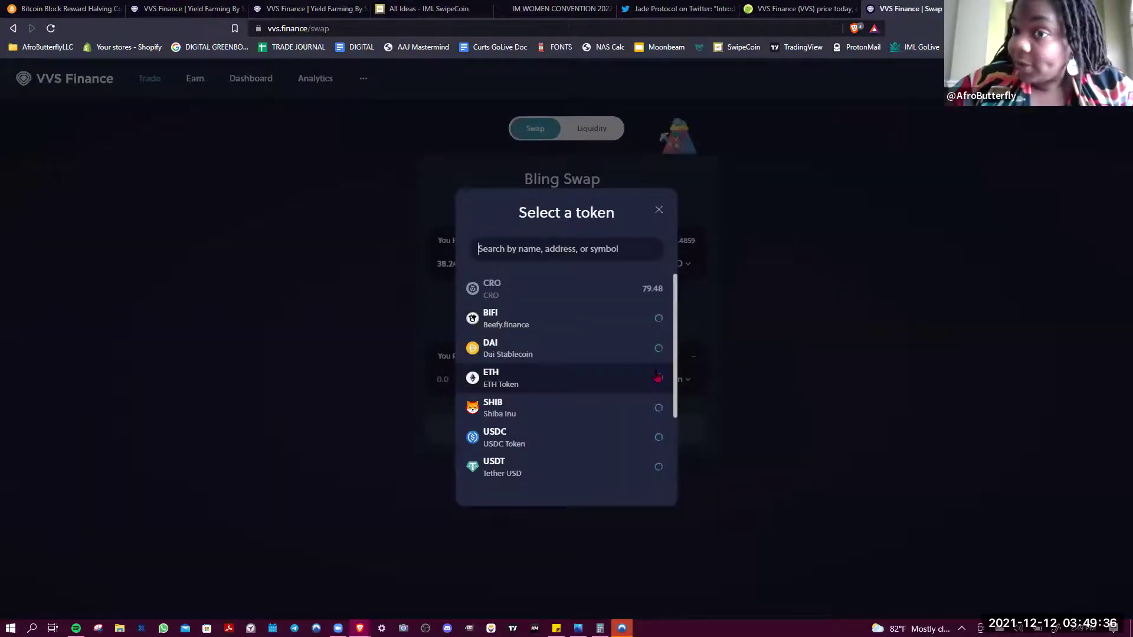
{"action": "left_click", "coordinate": [804, 9]}
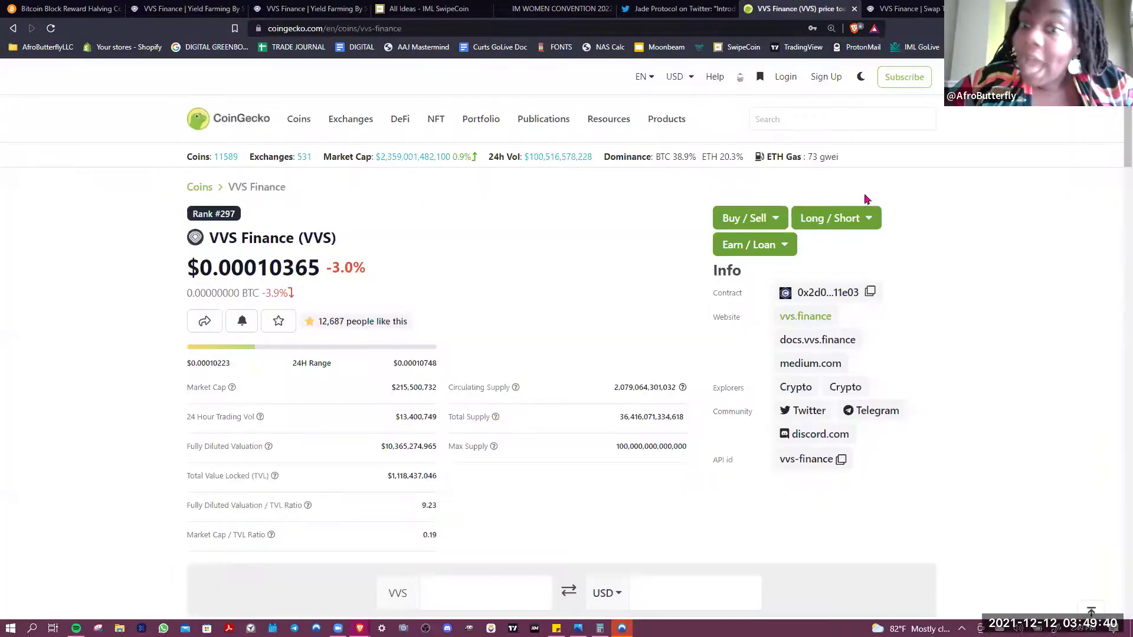
{"action": "left_click", "coordinate": [870, 292]}
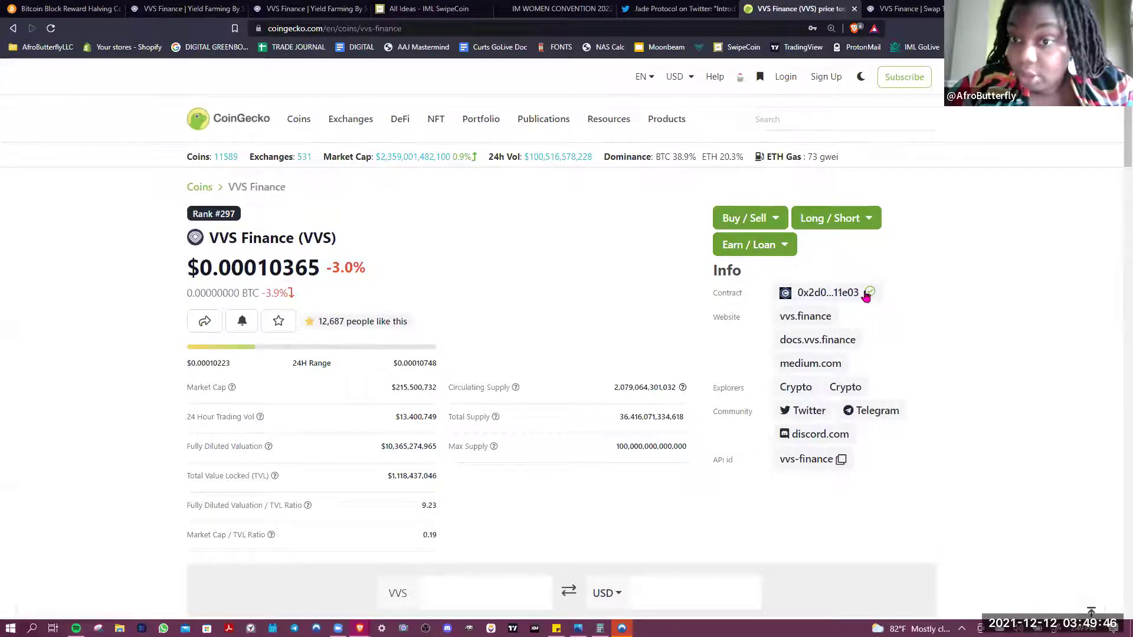
{"action": "left_click", "coordinate": [905, 10]}
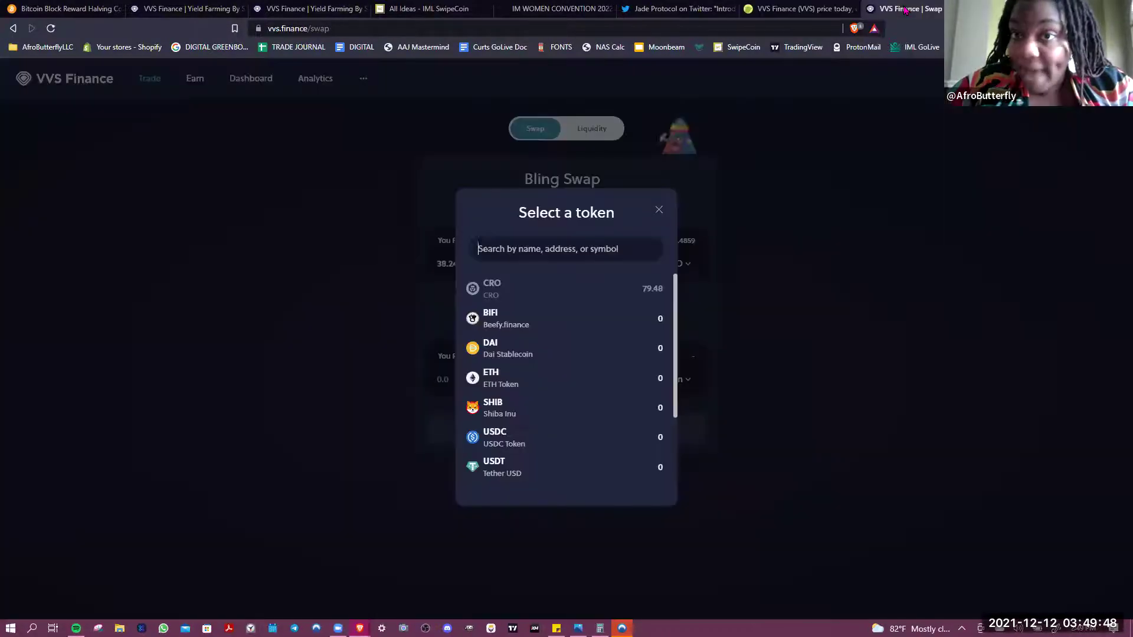
{"action": "left_click", "coordinate": [608, 257]}
{"action": "key", "text": "ctrl+v"}
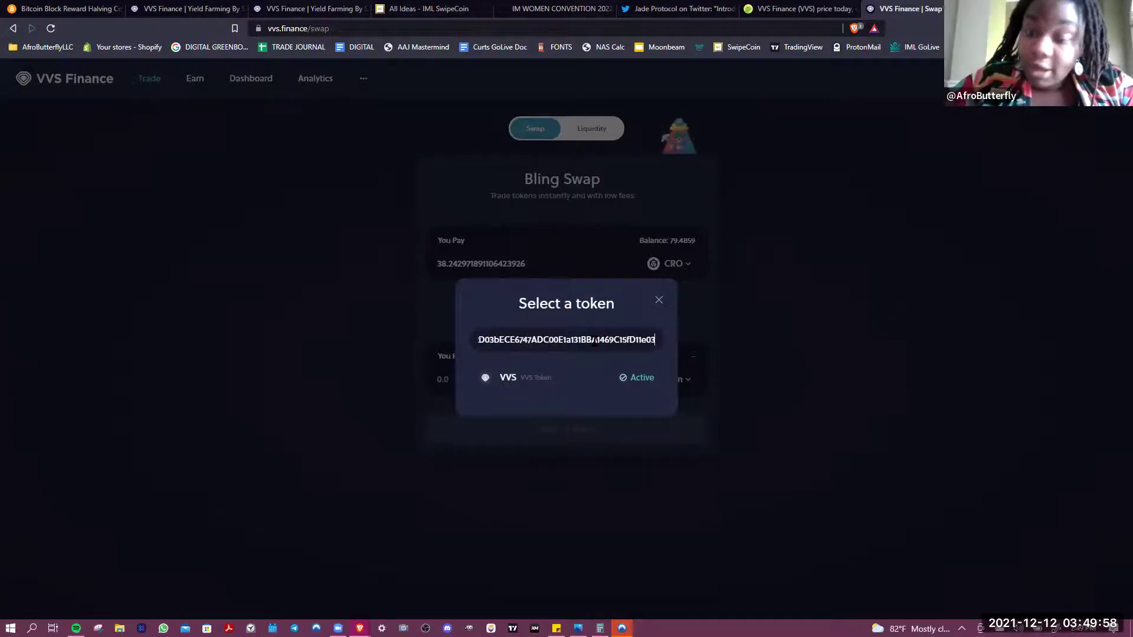
{"action": "key", "text": "Return"}
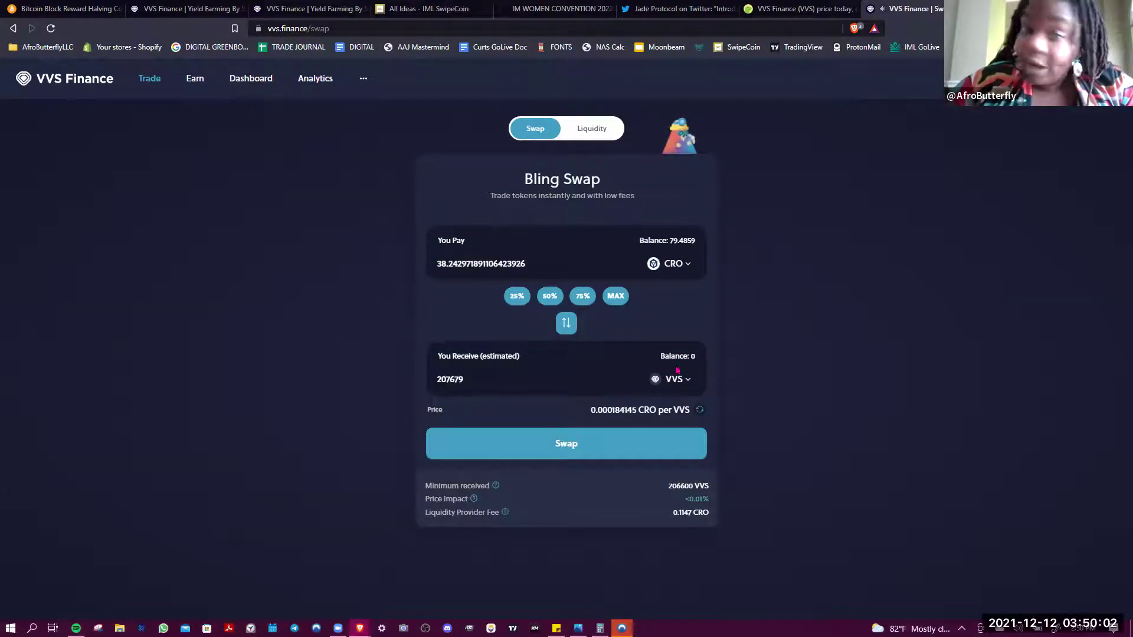
Submit the swap of 50% of the CRO balance for VVS and approve the transaction in the MetaMask wallet.
{"action": "left_click", "coordinate": [547, 300]}
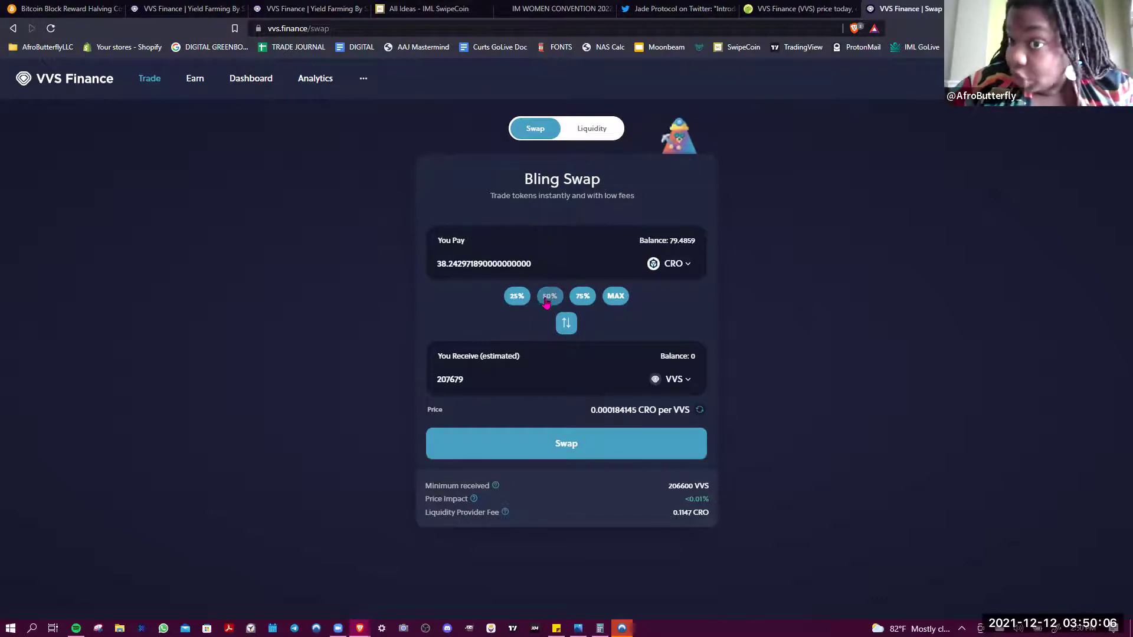
{"action": "left_click", "coordinate": [543, 458]}
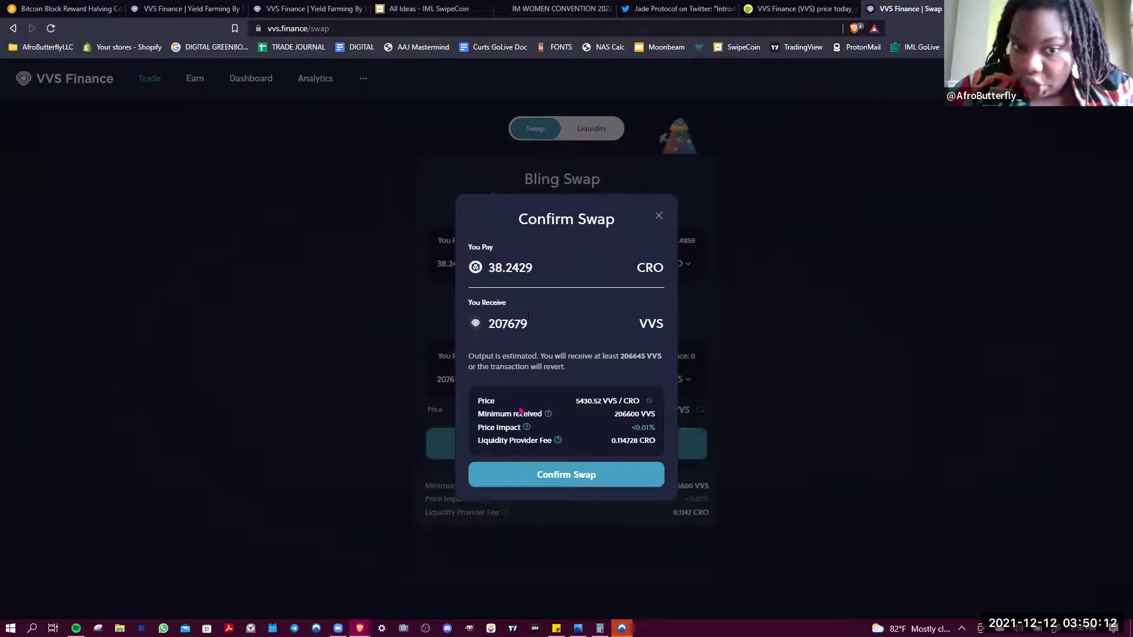
{"action": "left_click", "coordinate": [585, 477]}
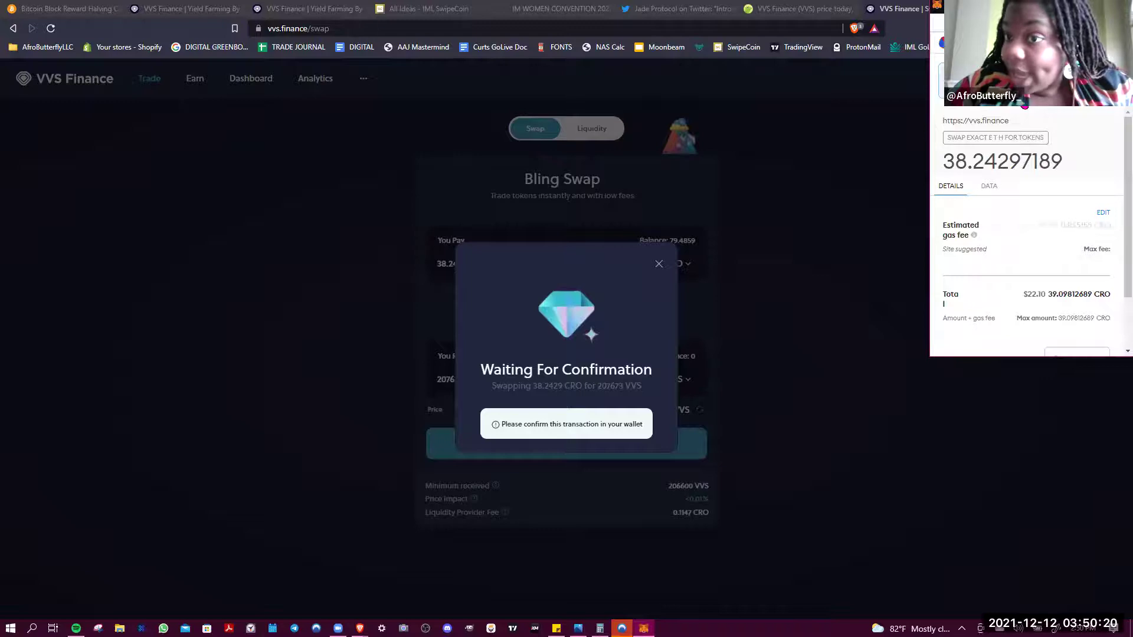
{"action": "scroll", "coordinate": [981, 179], "scroll_direction": "down", "scroll_amount": 2}
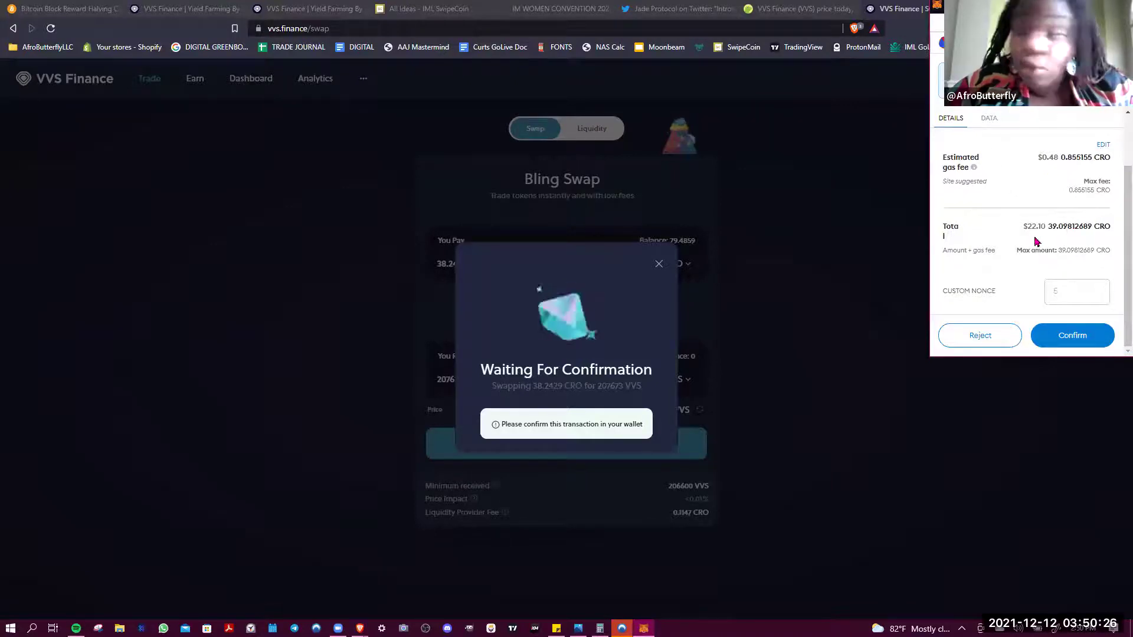
{"action": "left_click", "coordinate": [1072, 342]}
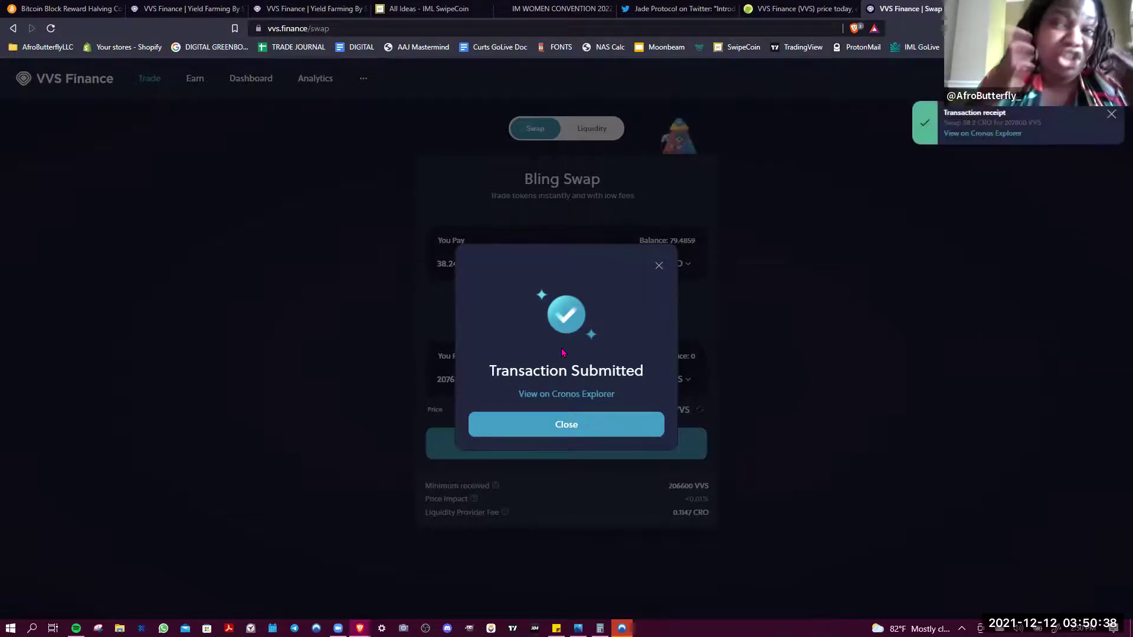
{"action": "left_click", "coordinate": [966, 133]}
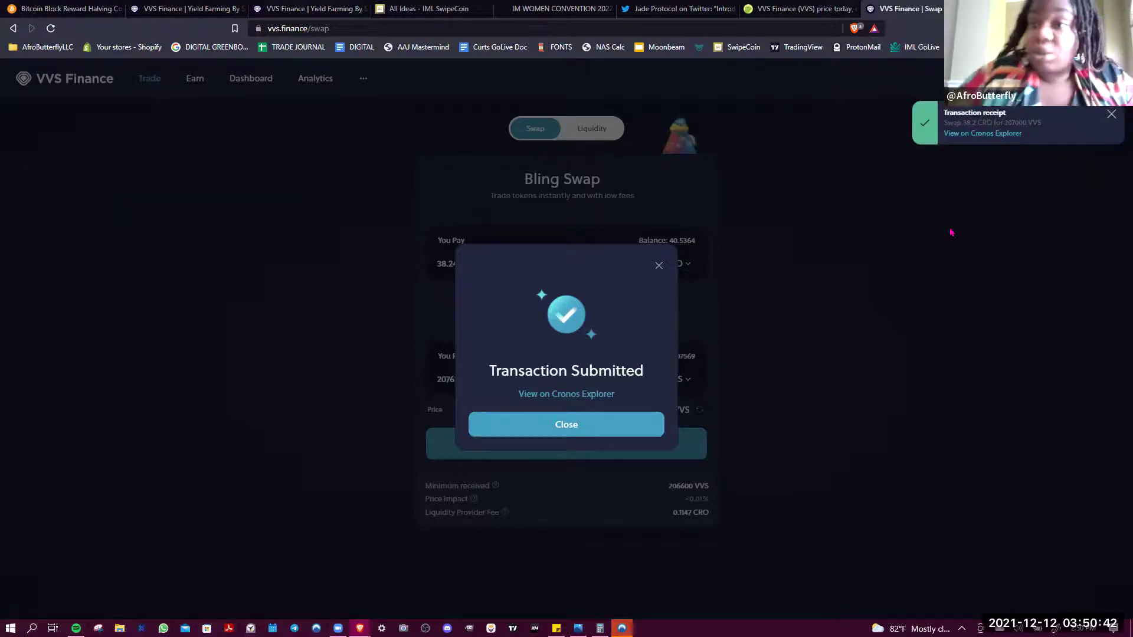
{"action": "triple_click", "coordinate": [582, 431]}
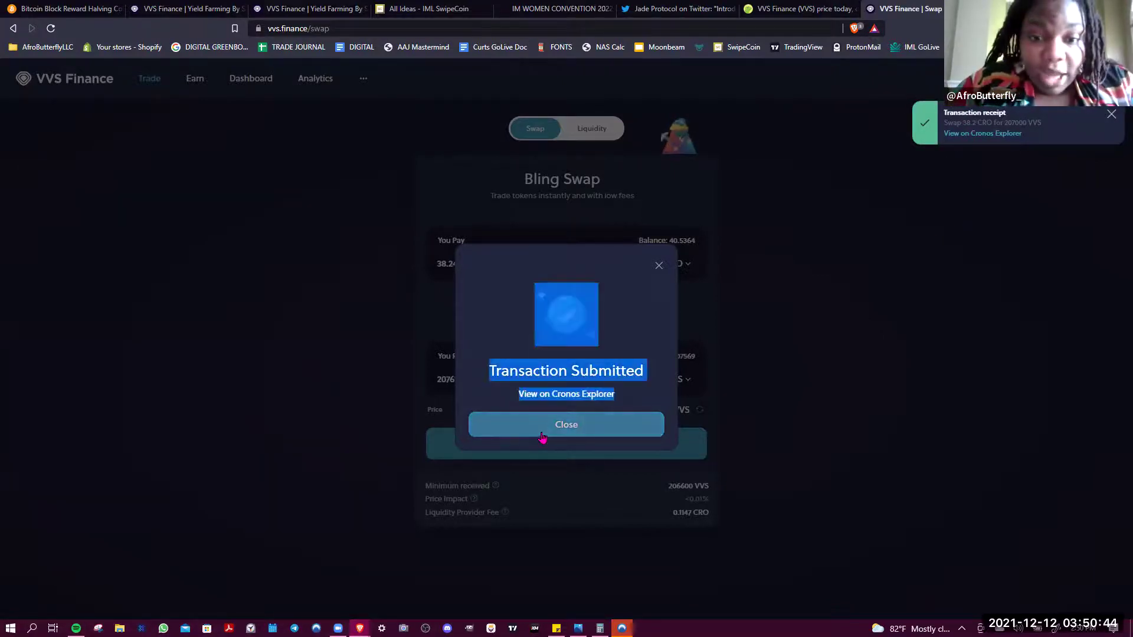
{"action": "left_click", "coordinate": [560, 433]}
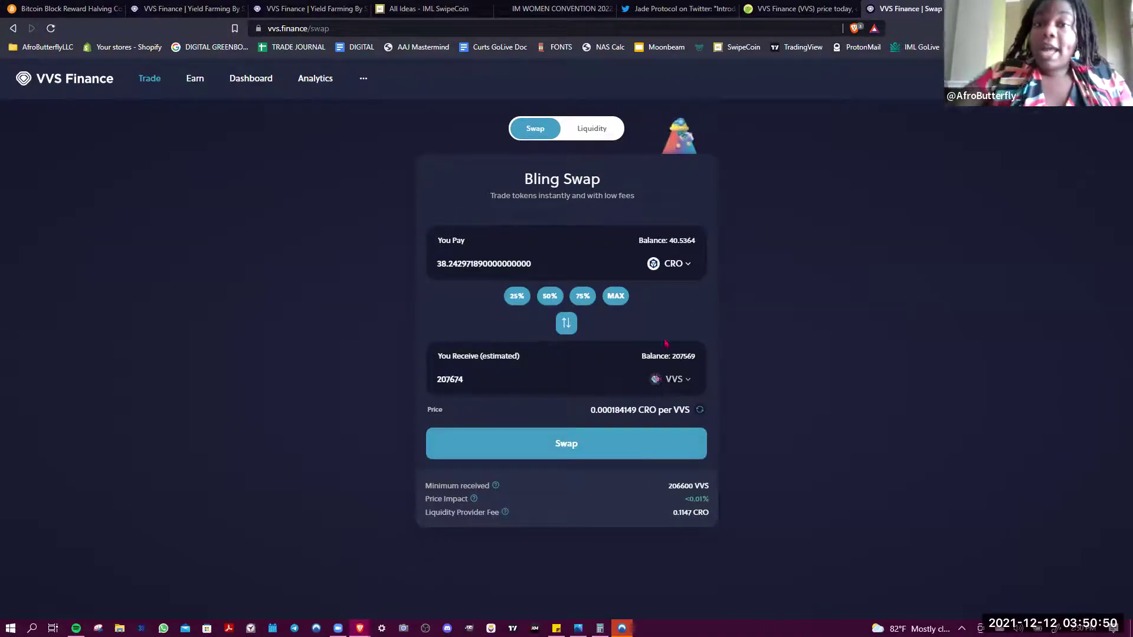
{"action": "left_click", "coordinate": [673, 260]}
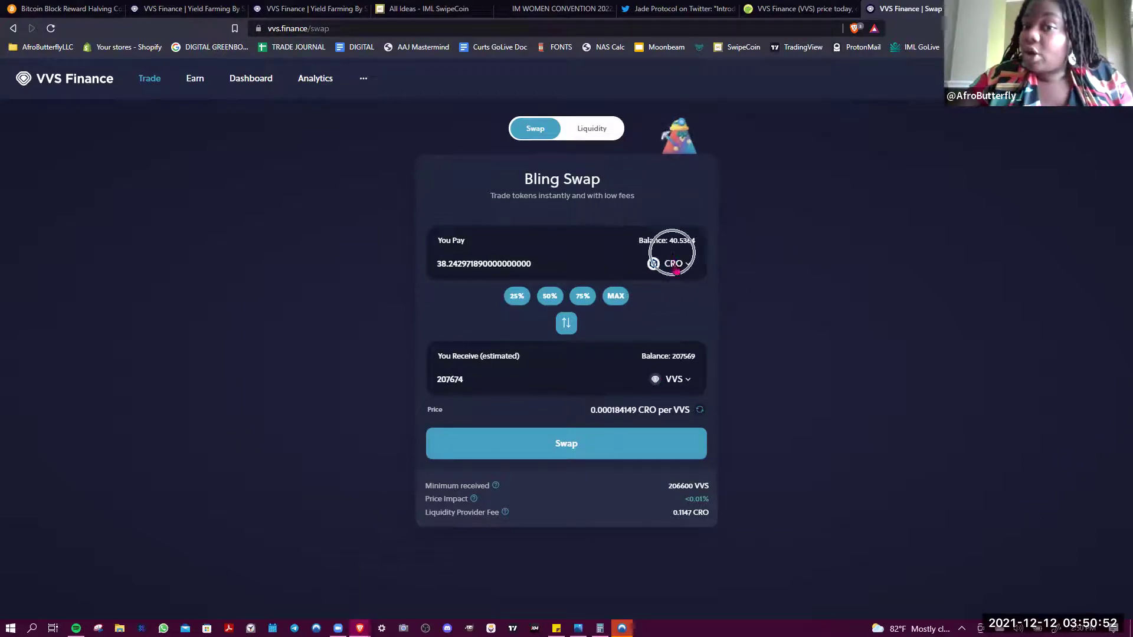
{"action": "left_click", "coordinate": [674, 377]}
{"action": "left_click", "coordinate": [675, 378]}
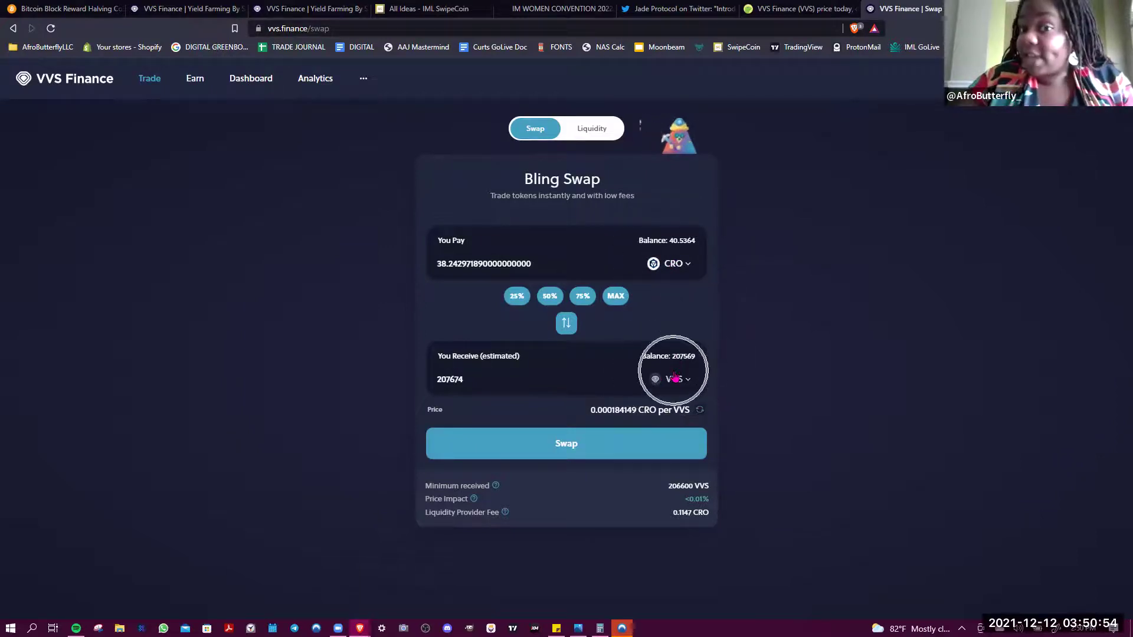
{"action": "left_click", "coordinate": [154, 84]}
{"action": "left_click", "coordinate": [154, 85]}
{"action": "left_click", "coordinate": [154, 86]}
Start a new liquidity deposit from the Liquidity page of the Trade section.
{"action": "left_click", "coordinate": [94, 81]}
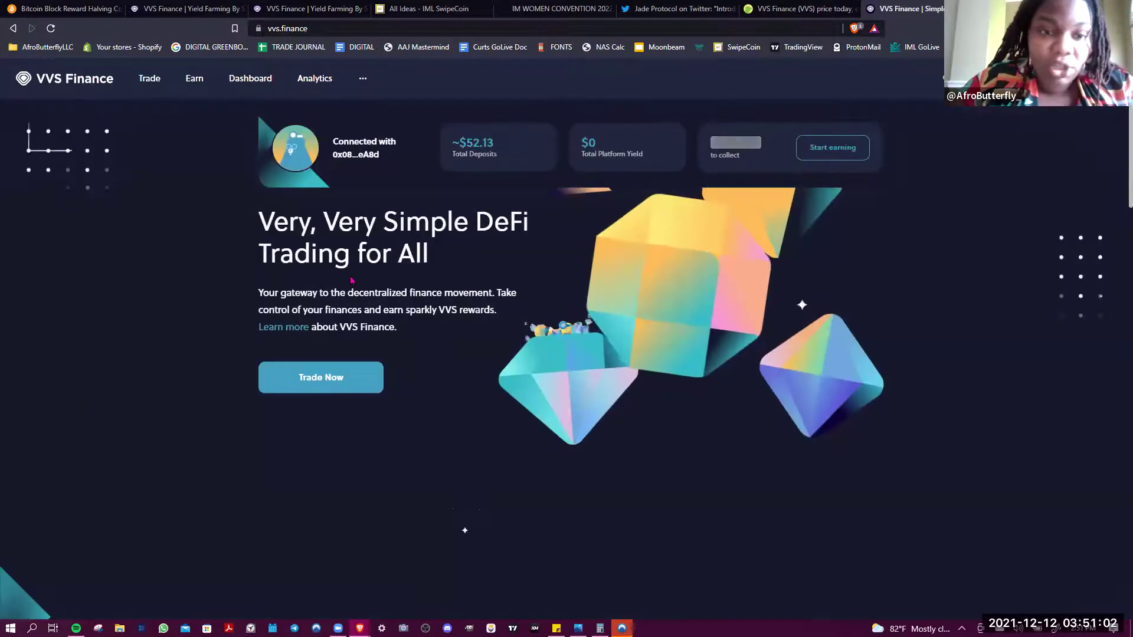
{"action": "left_click", "coordinate": [311, 376]}
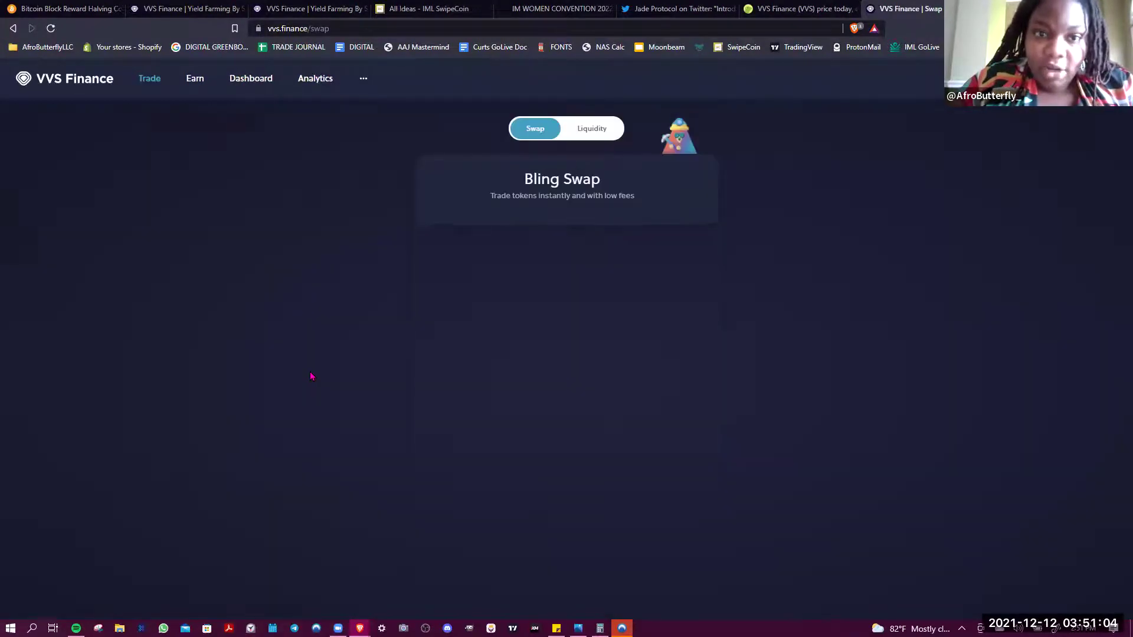
{"action": "left_click", "coordinate": [598, 131]}
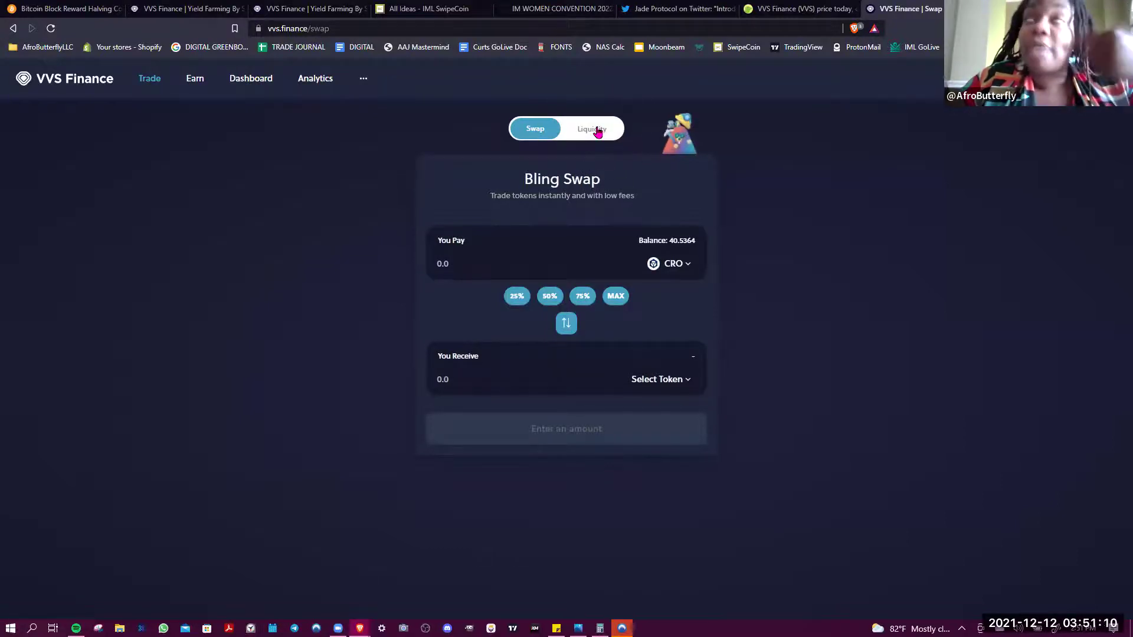
{"action": "left_click", "coordinate": [598, 131]}
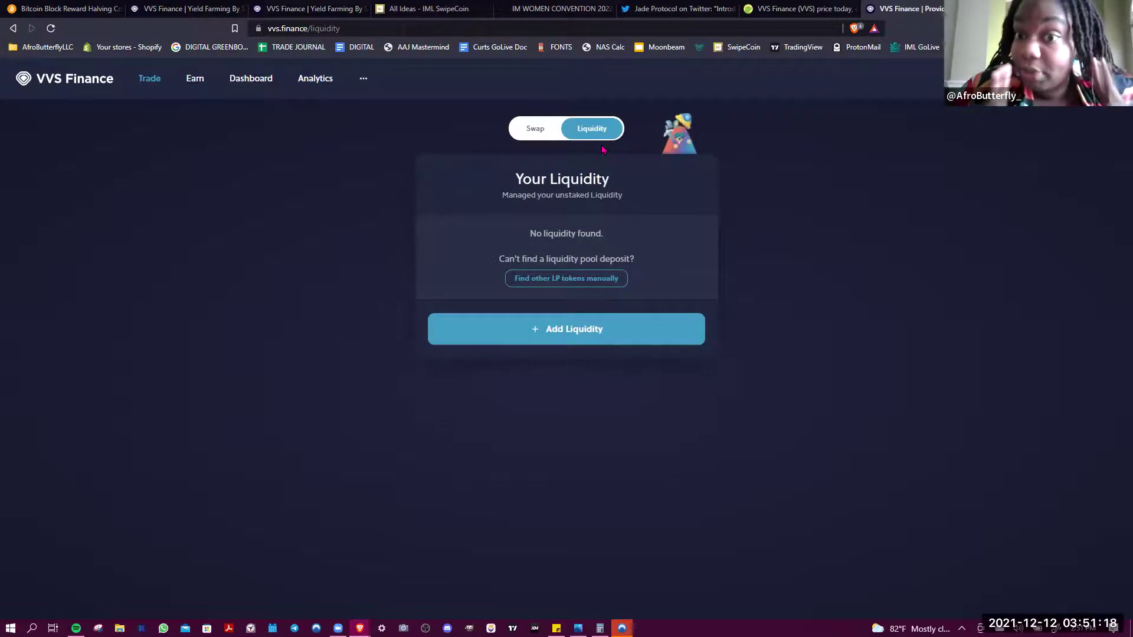
{"action": "left_click", "coordinate": [574, 338]}
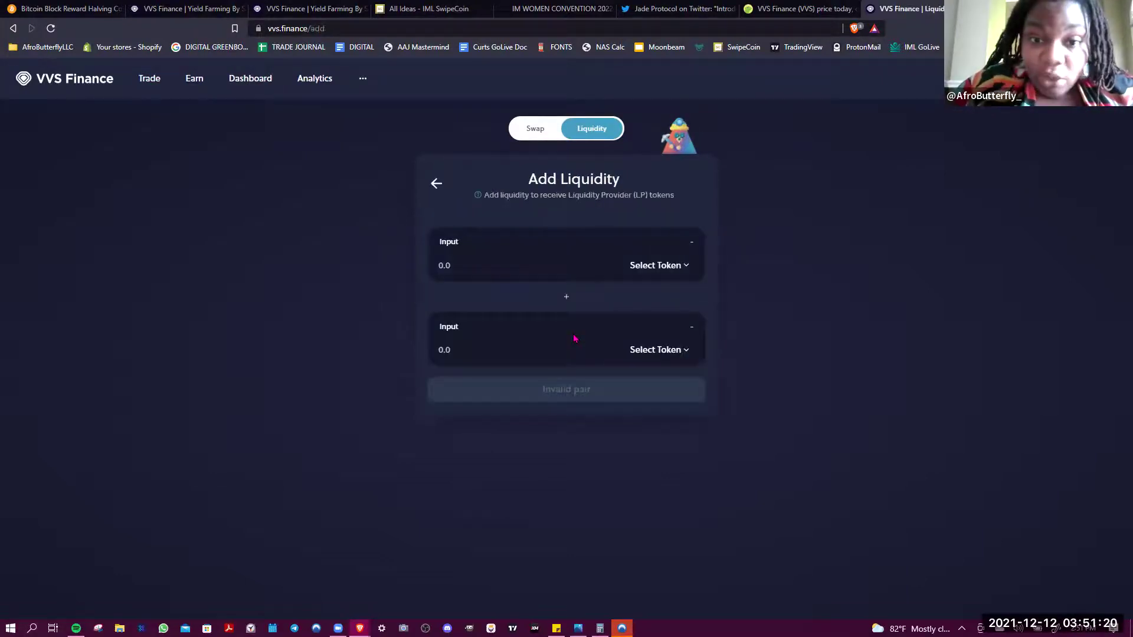
Choose CRO and VVS as the liquidity pair and set the VVS amount to the maximum available balance.
{"action": "left_click", "coordinate": [663, 271]}
{"action": "left_click", "coordinate": [501, 274]}
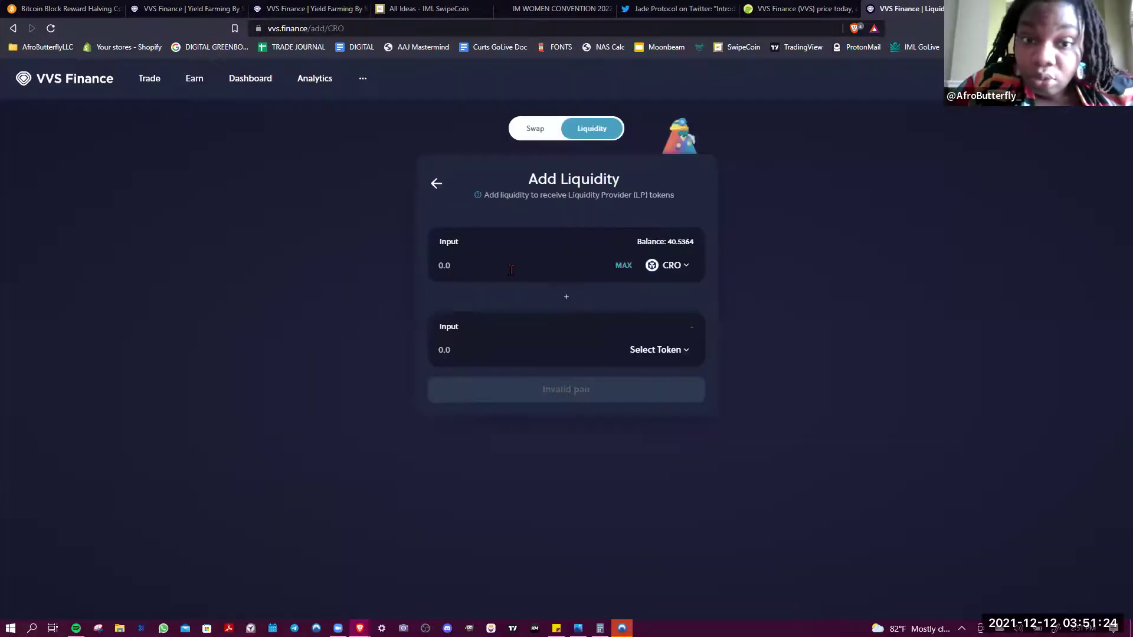
{"action": "left_click", "coordinate": [664, 359]}
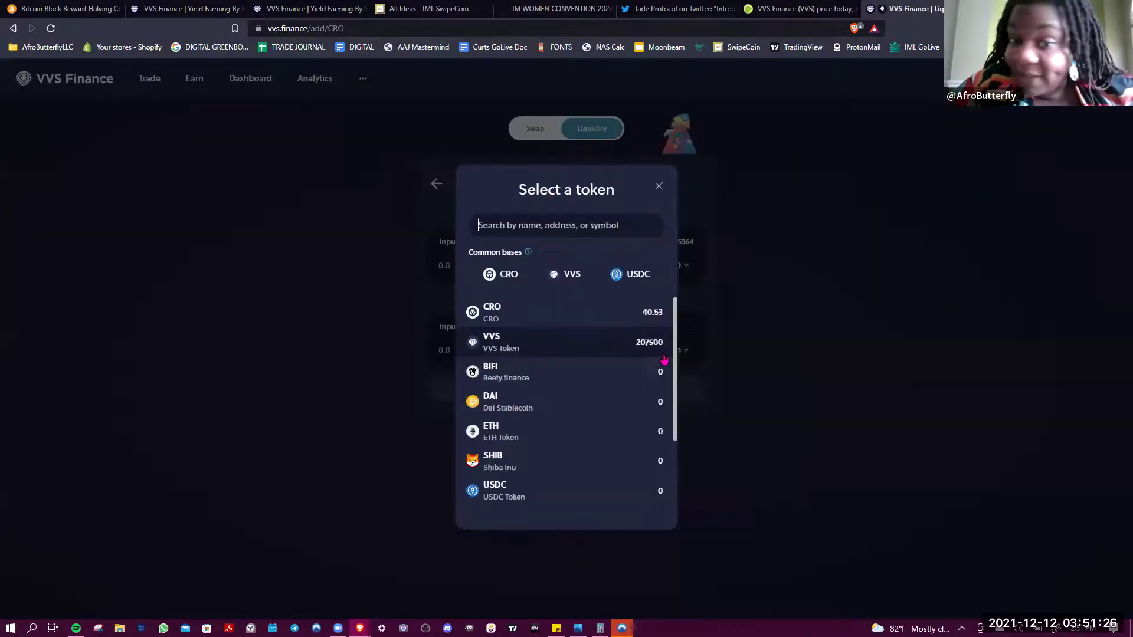
{"action": "left_click", "coordinate": [569, 275]}
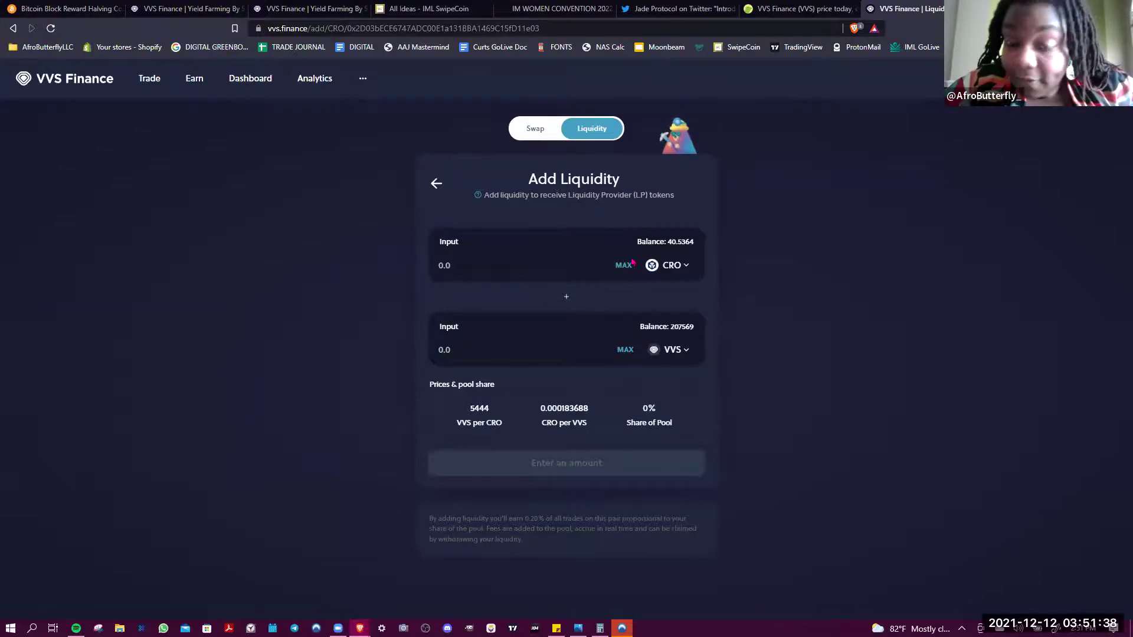
{"action": "left_click", "coordinate": [624, 351]}
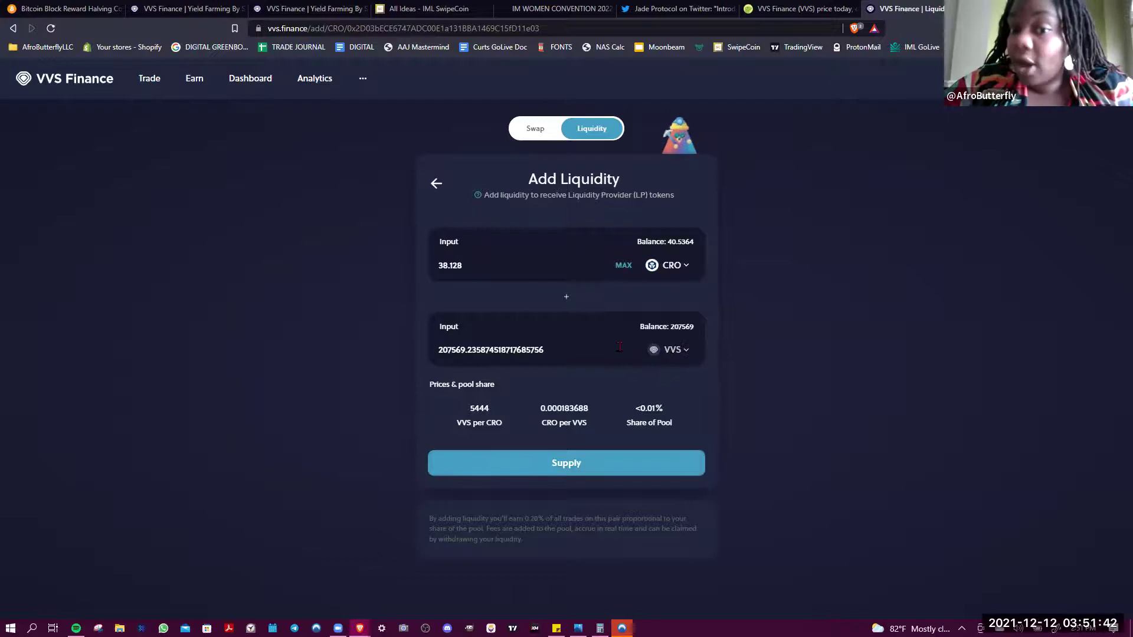
{"action": "left_click", "coordinate": [676, 354]}
{"action": "left_click", "coordinate": [670, 347]}
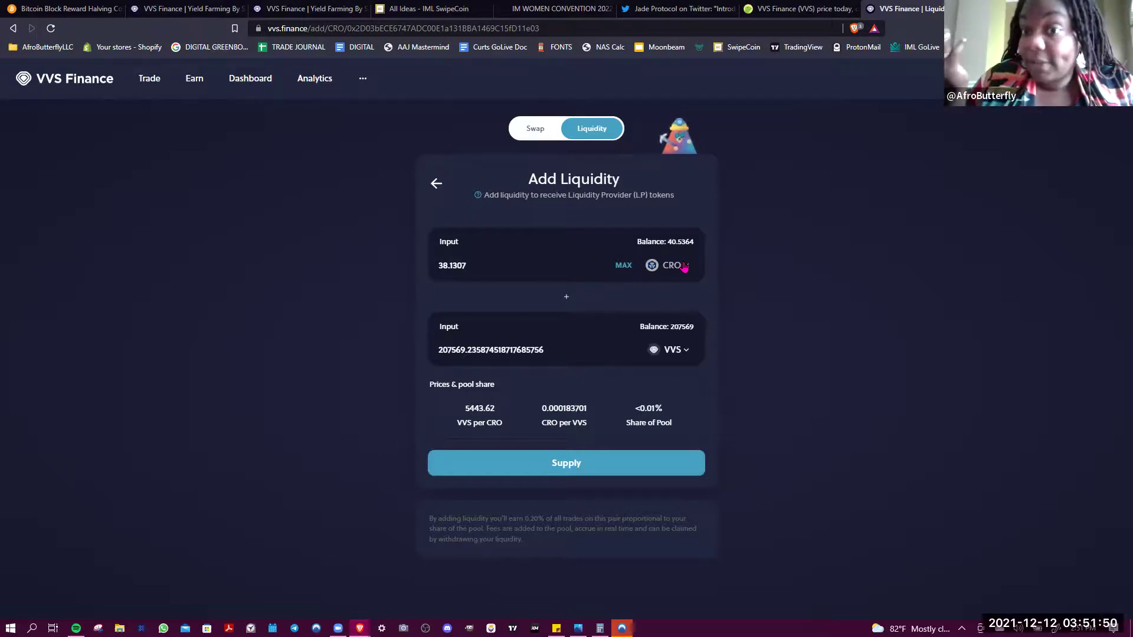
Supply the CRO and VVS to the pool, approving the transaction in the MetaMask wallet and dismissing the submission notice.
{"action": "left_click", "coordinate": [577, 463]}
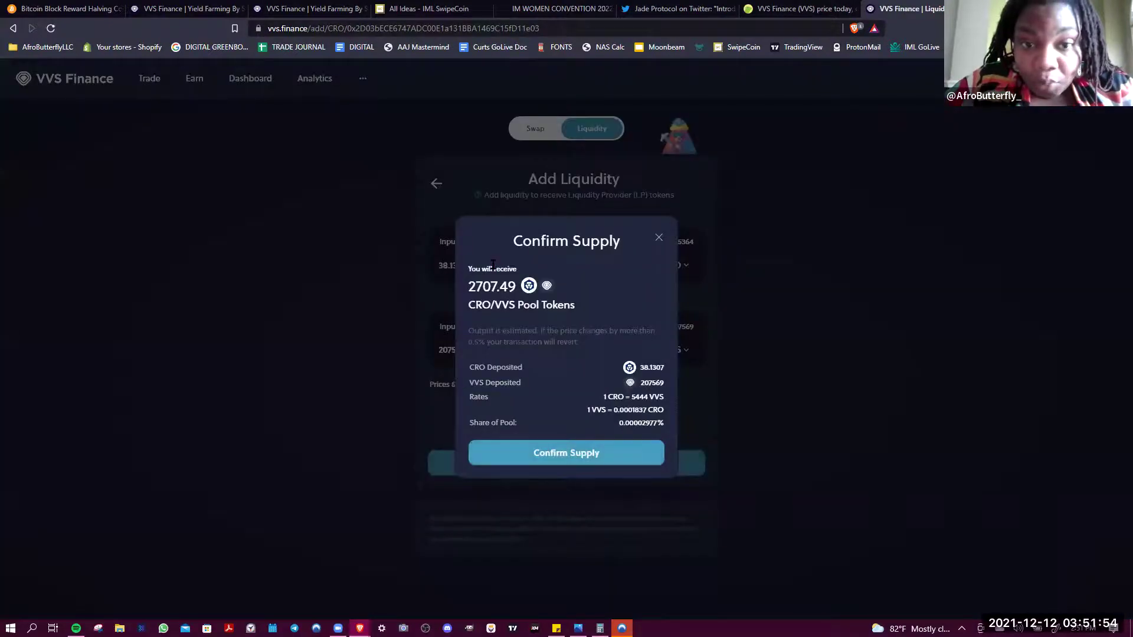
{"action": "left_click", "coordinate": [482, 280]}
{"action": "left_click", "coordinate": [487, 295]}
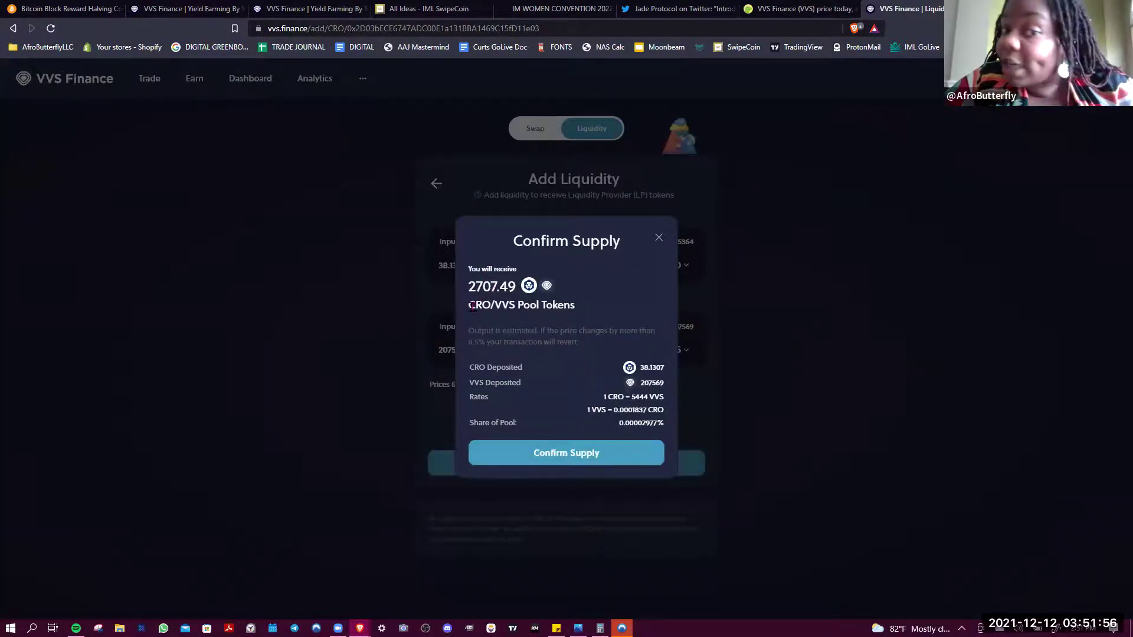
{"action": "left_click", "coordinate": [472, 306]}
{"action": "left_click", "coordinate": [507, 309]}
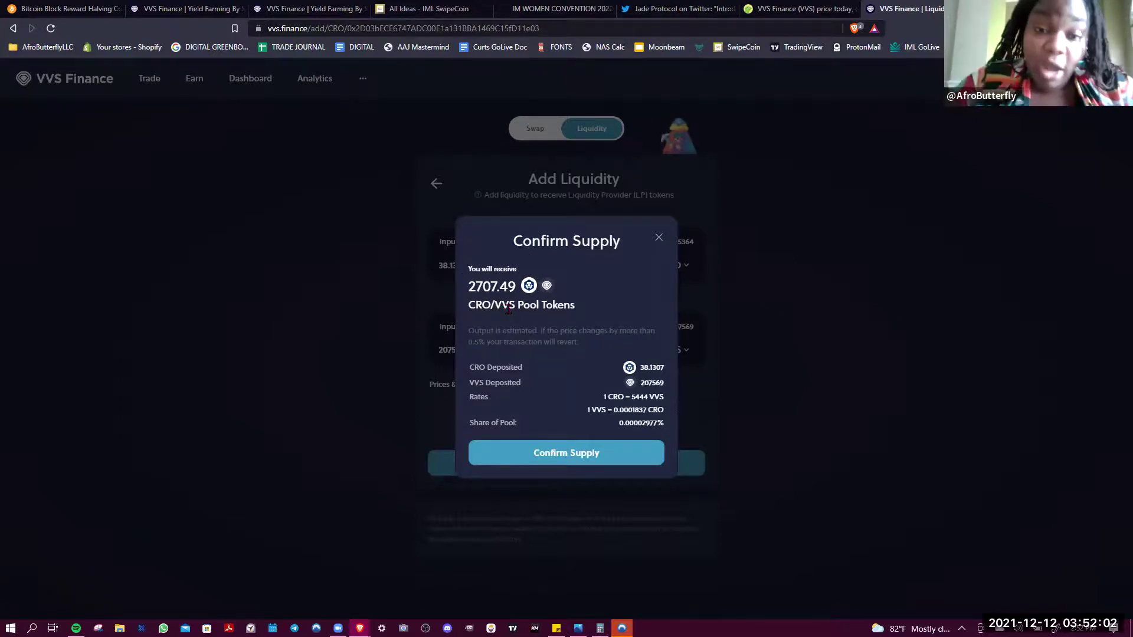
{"action": "left_click", "coordinate": [570, 461]}
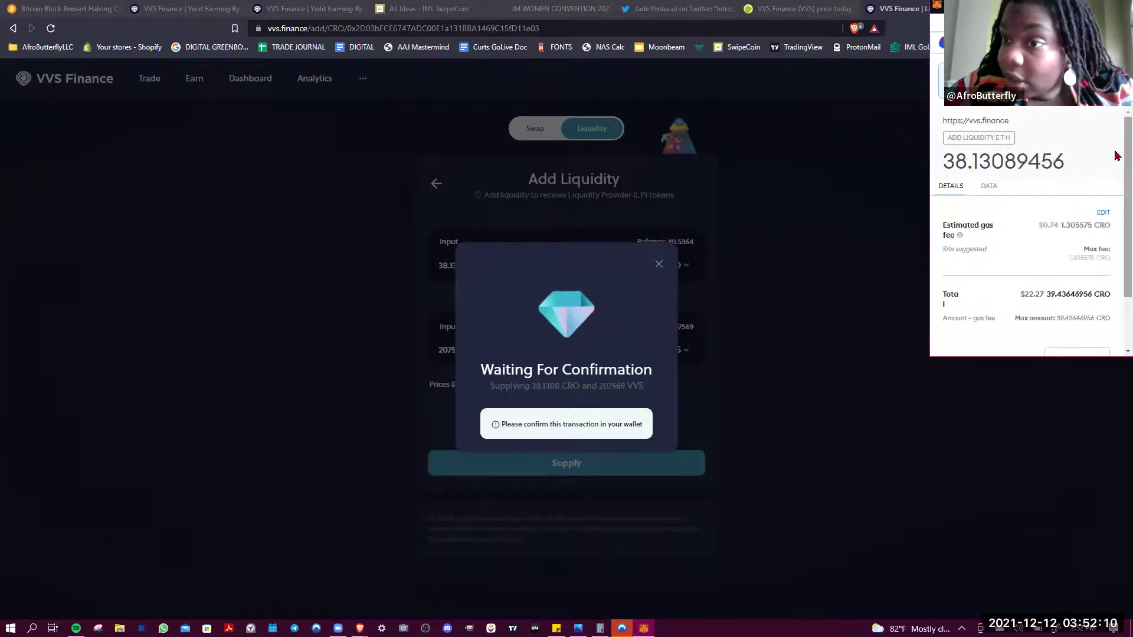
{"action": "scroll", "coordinate": [1114, 223], "scroll_direction": "down", "scroll_amount": 2}
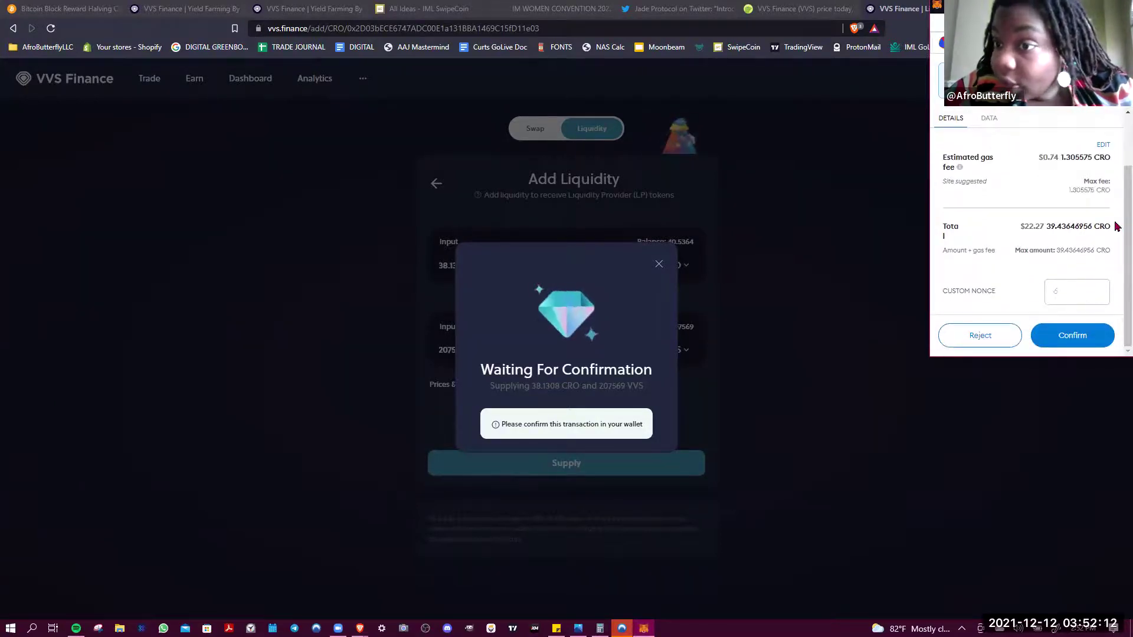
{"action": "left_click", "coordinate": [1006, 228]}
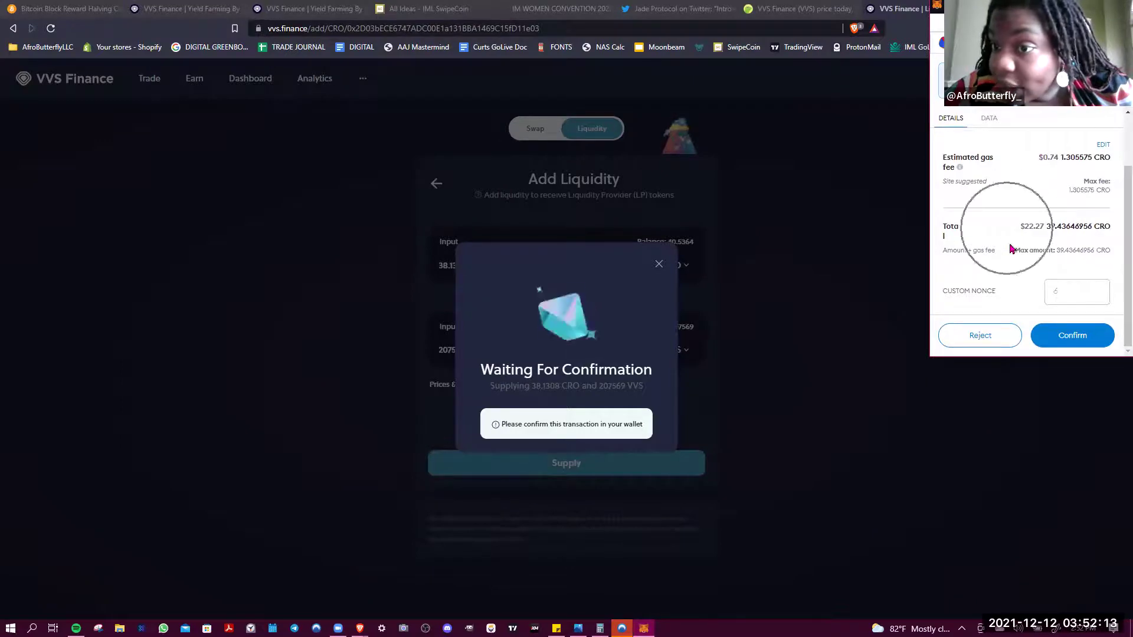
{"action": "left_click", "coordinate": [1071, 336]}
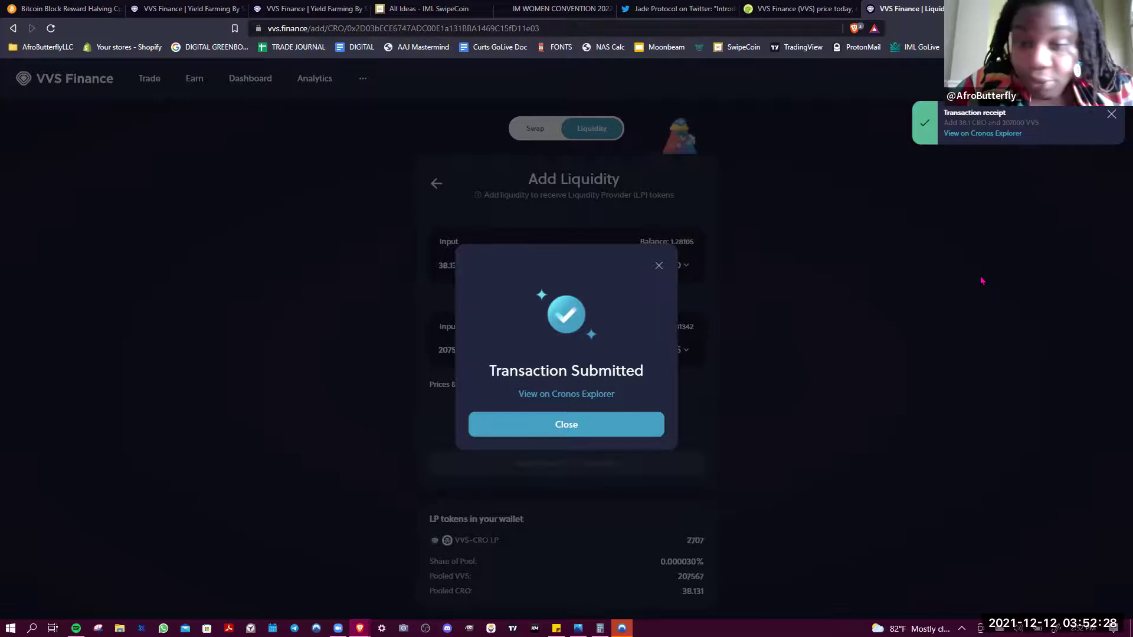
{"action": "left_click", "coordinate": [548, 434]}
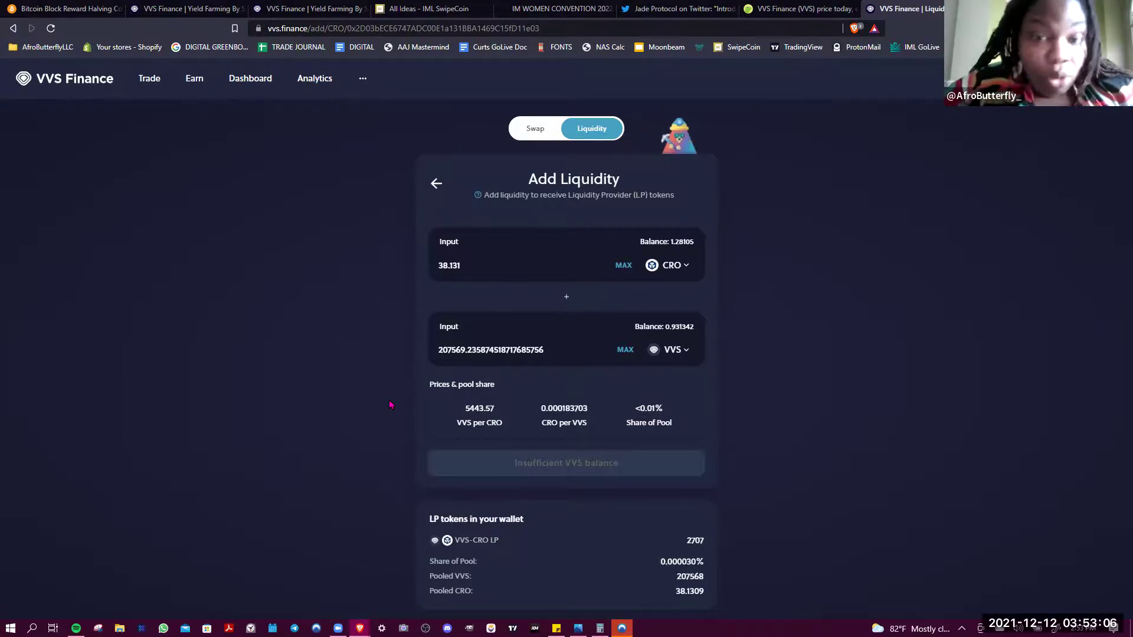
Go to Crystal Farms in the Earn section and locate the CRO-VVS farm.
{"action": "left_click", "coordinate": [194, 82]}
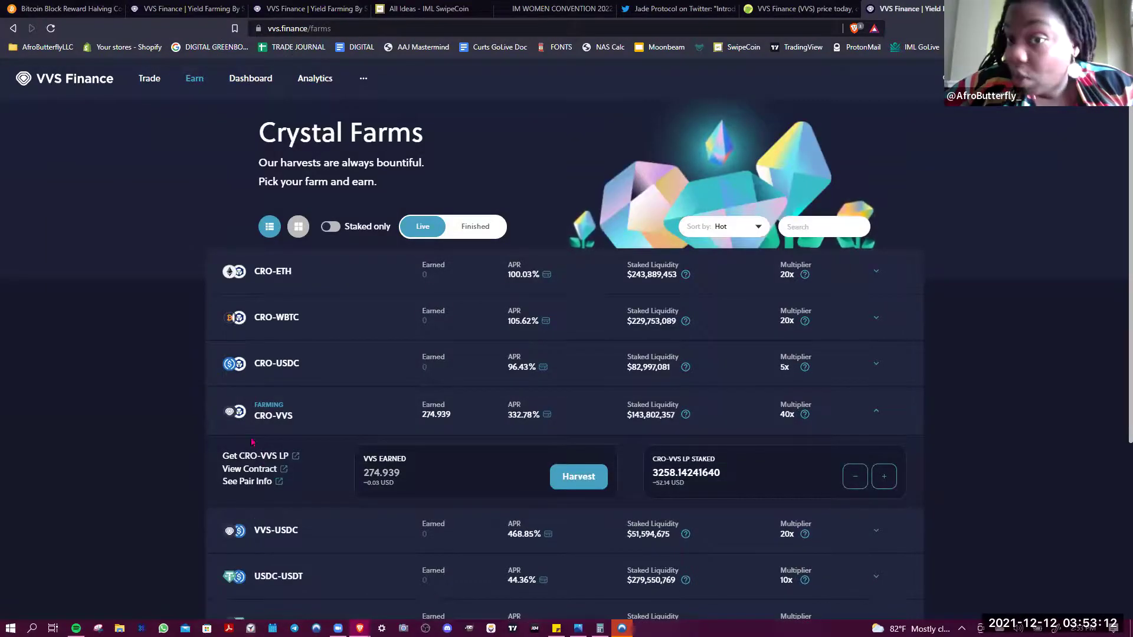
{"action": "left_click", "coordinate": [268, 421]}
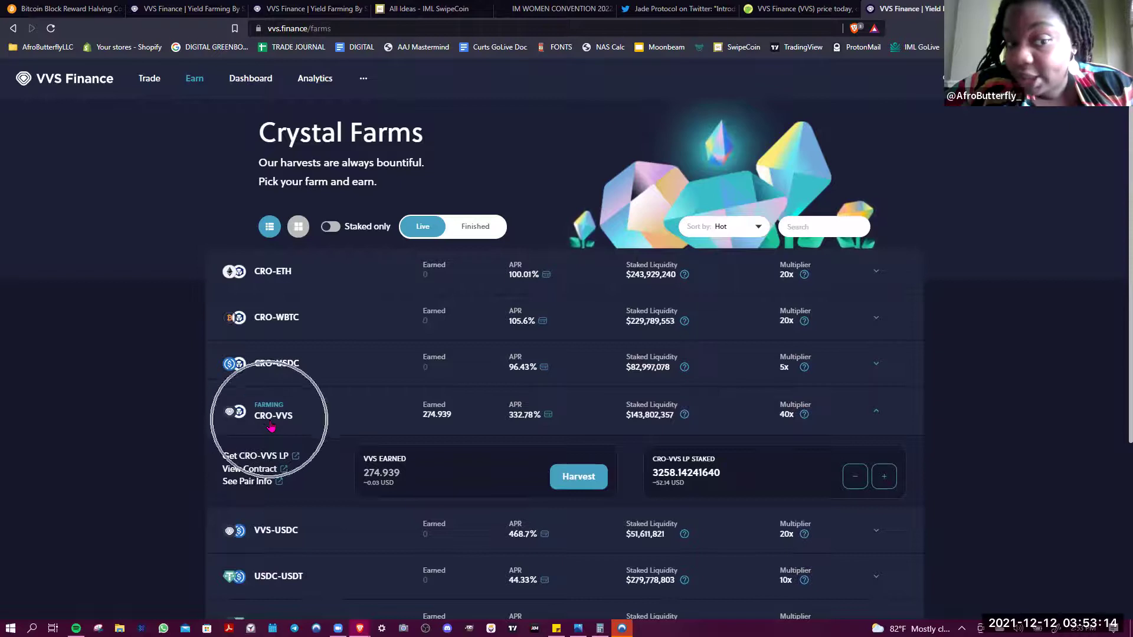
{"action": "left_click", "coordinate": [268, 422]}
{"action": "left_click", "coordinate": [266, 430]}
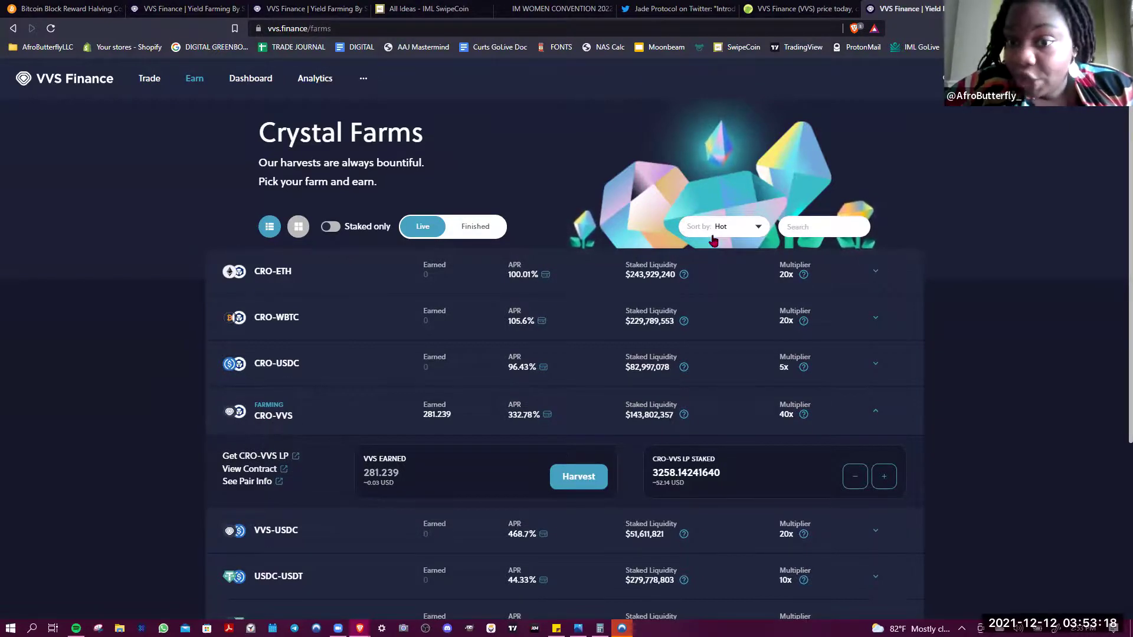
{"action": "left_click", "coordinate": [857, 483]}
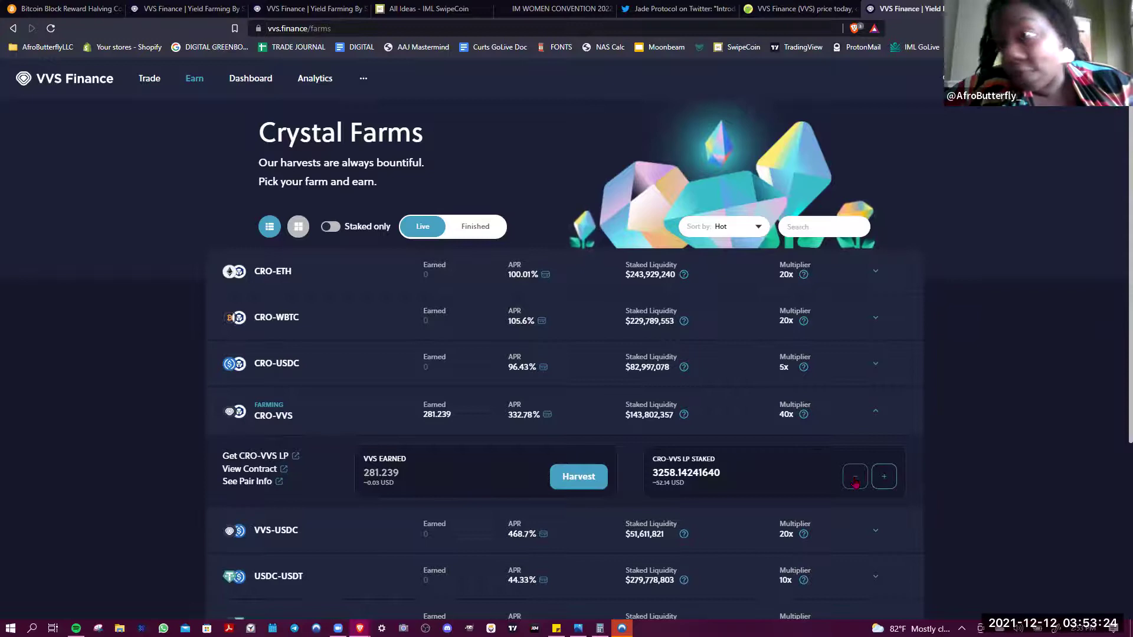
{"action": "left_click", "coordinate": [856, 483]}
{"action": "left_click", "coordinate": [857, 483]}
{"action": "left_click", "coordinate": [857, 484]}
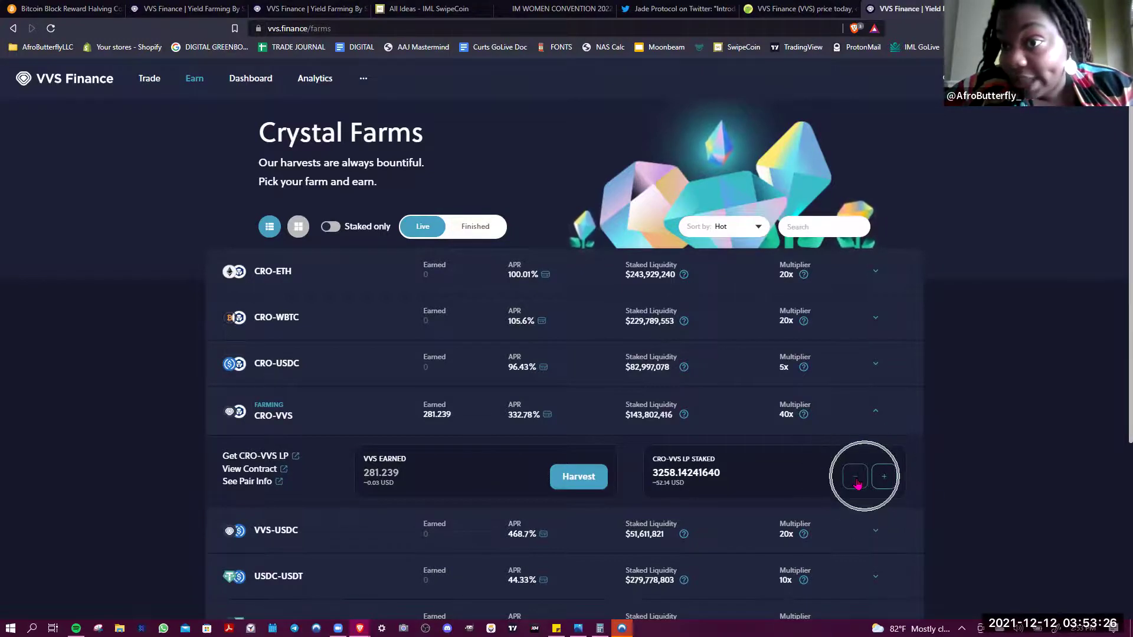
{"action": "left_click", "coordinate": [858, 479]}
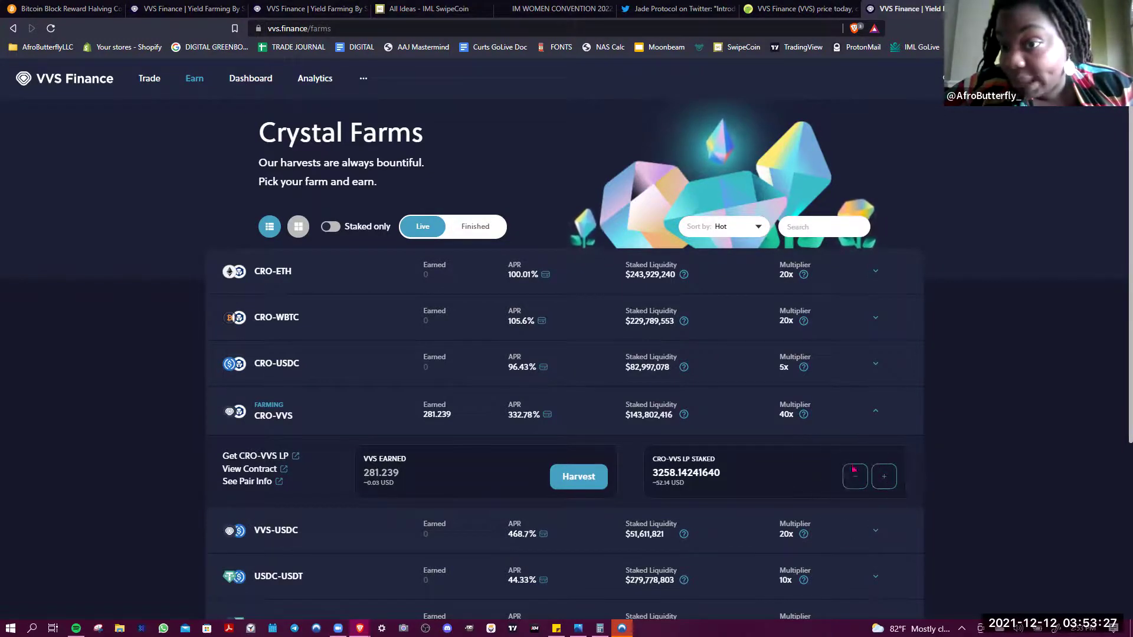
Stake the maximum CRO-VVS LP balance in the CRO-VVS farm and approve the deposit in the MetaMask wallet.
{"action": "left_click", "coordinate": [883, 487]}
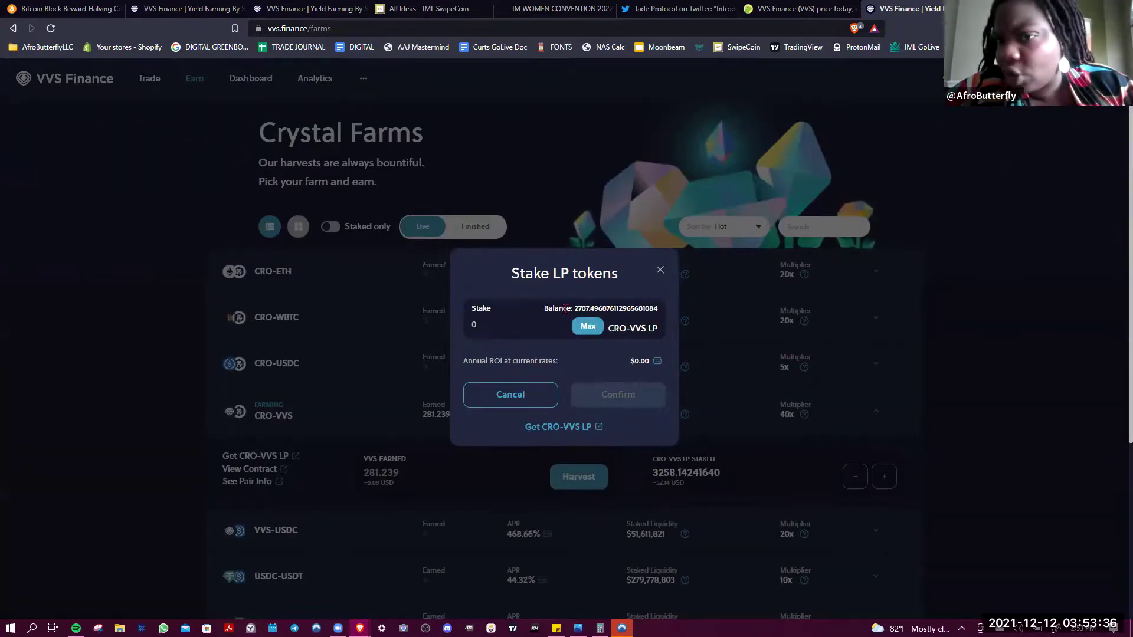
{"action": "left_click", "coordinate": [587, 328]}
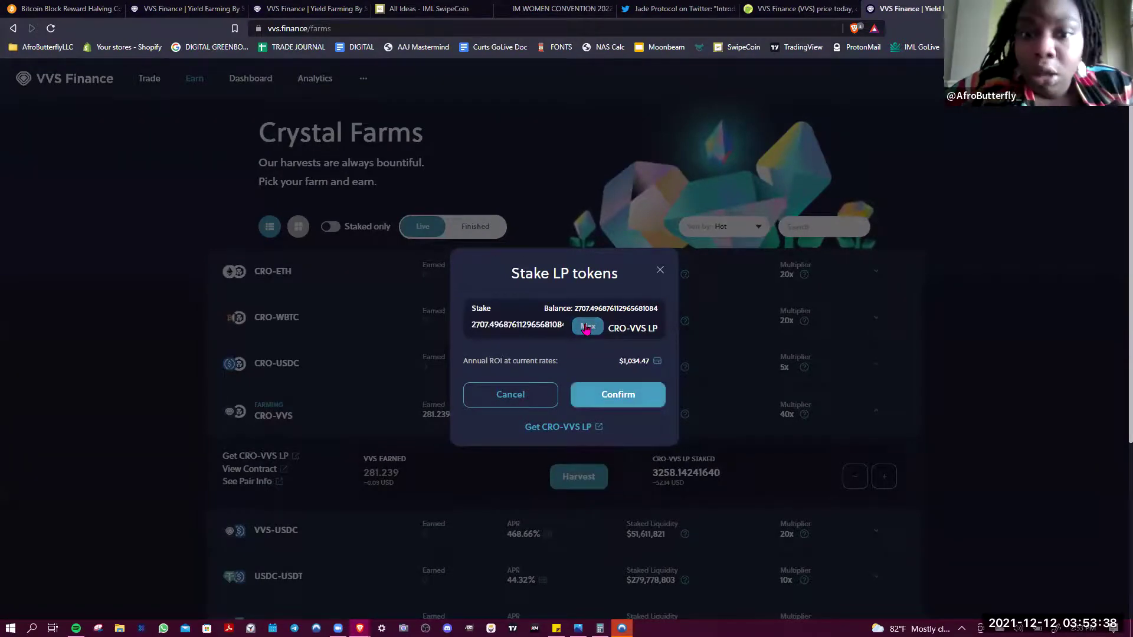
{"action": "left_click", "coordinate": [629, 396]}
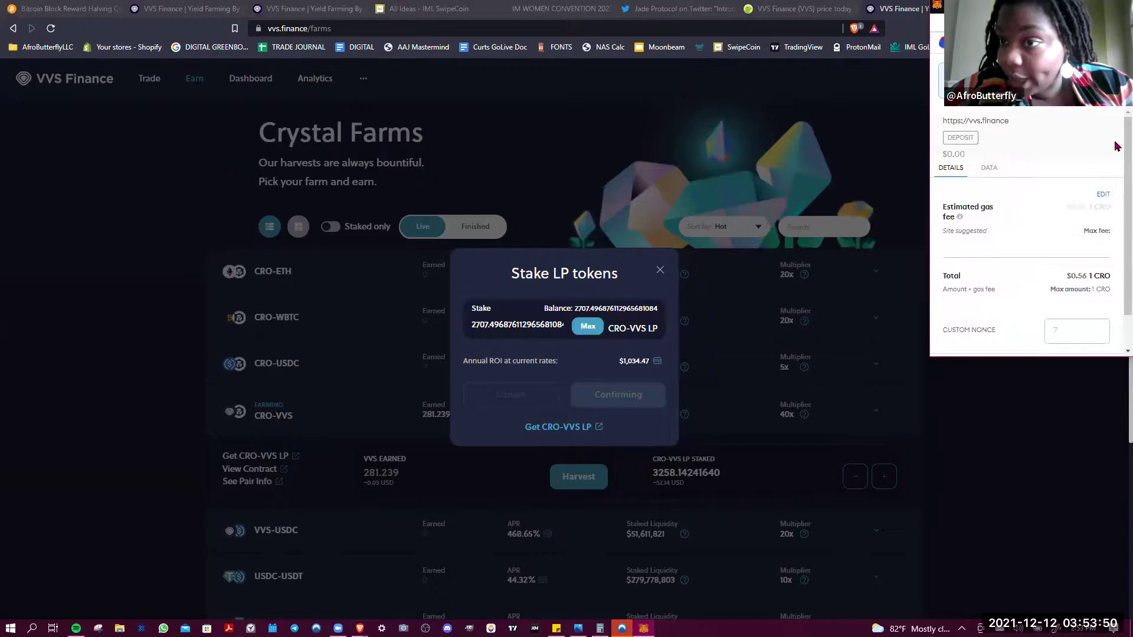
{"action": "scroll", "coordinate": [1116, 171], "scroll_direction": "down", "scroll_amount": 1}
{"action": "left_click", "coordinate": [1060, 253]}
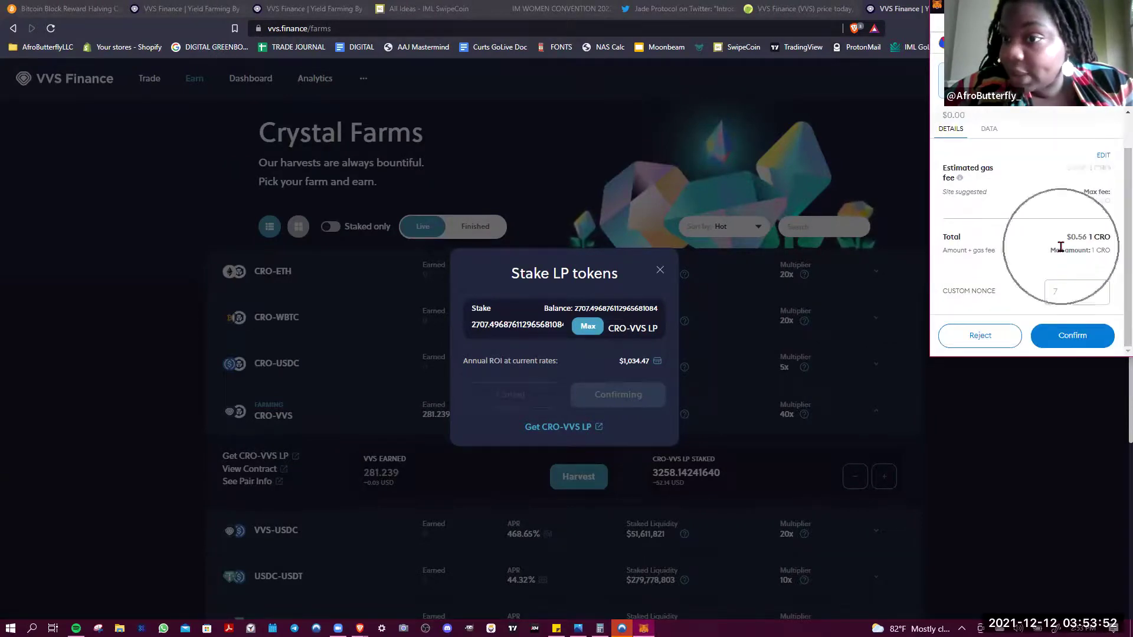
{"action": "left_click", "coordinate": [1069, 345]}
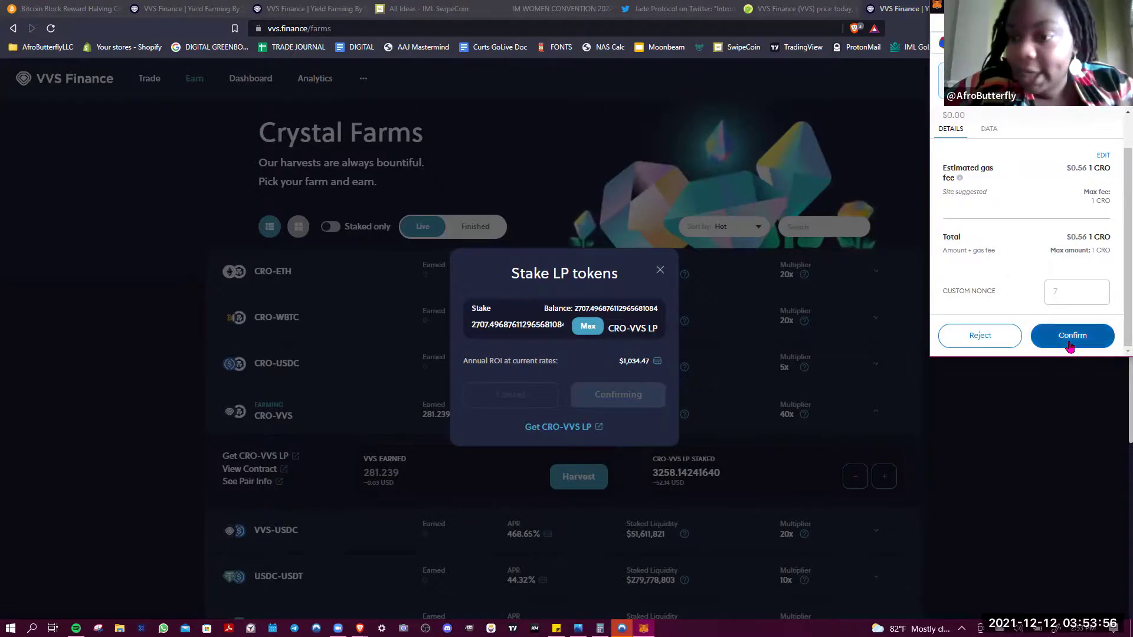